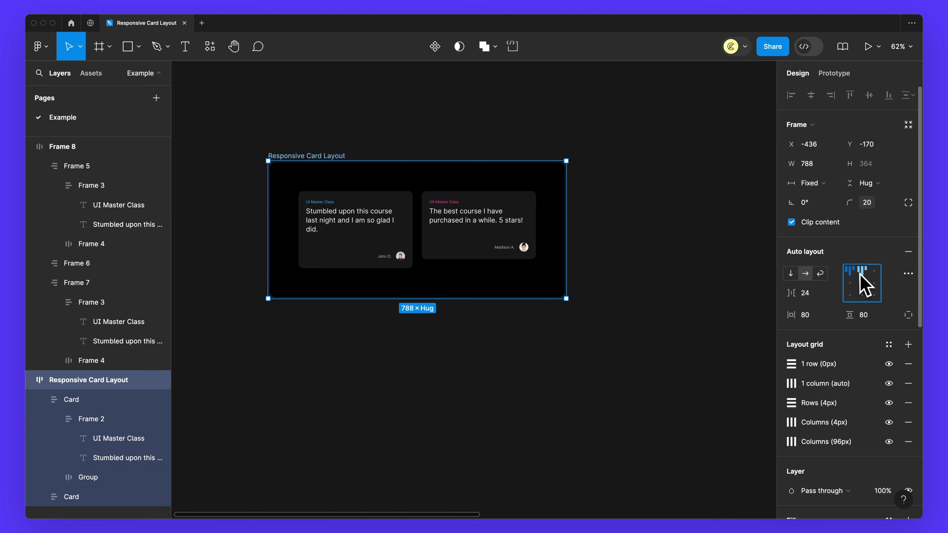
# Step: Stack the cards of the Responsive Card Layout frame vertically and narrow the frame to about 468 wide
pyautogui.moveTo(565, 212); pyautogui.dragTo(546, 216)
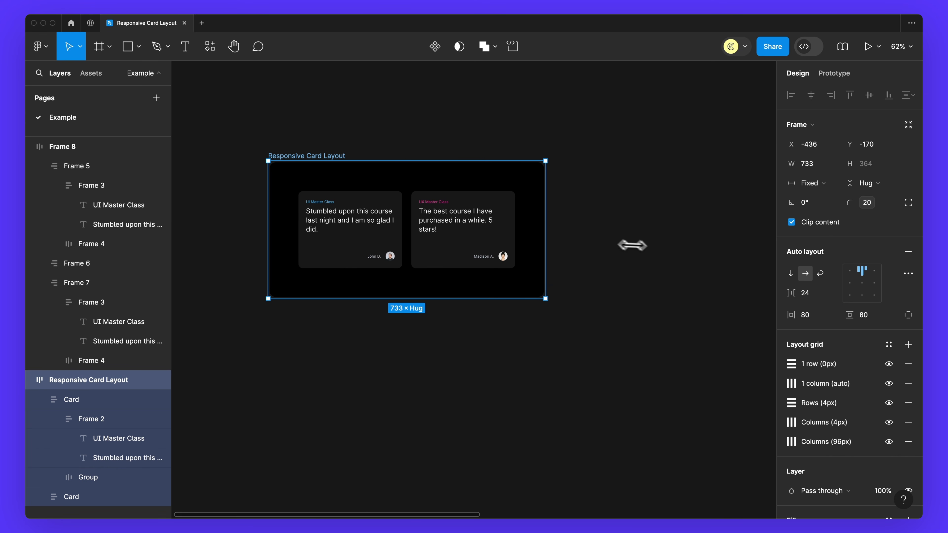
pyautogui.click(791, 273)
pyautogui.moveTo(366, 157); pyautogui.dragTo(433, 161)
pyautogui.moveTo(645, 253); pyautogui.dragTo(542, 247)
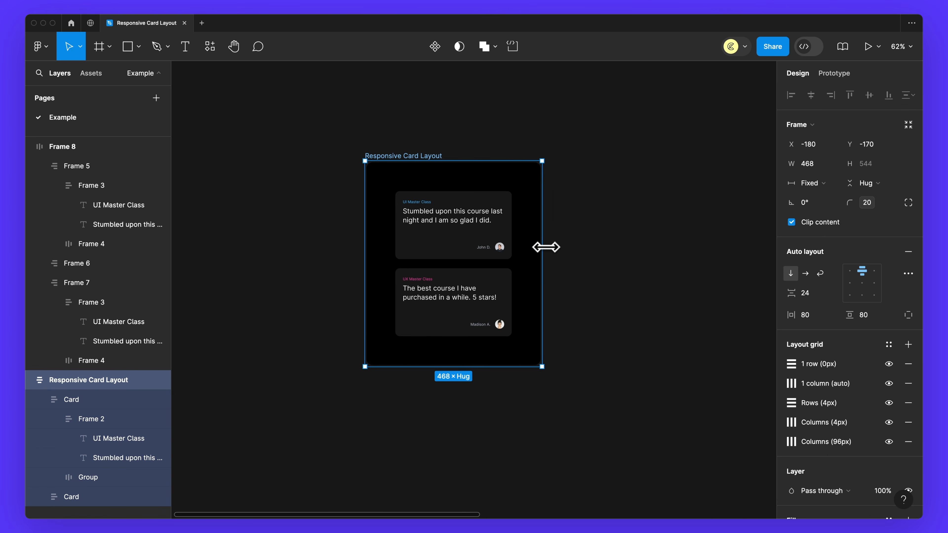
# Step: Stretch the upper card in the Responsive Card Layout frame to a height of about 312
pyautogui.click(441, 239)
pyautogui.moveTo(464, 258); pyautogui.dragTo(463, 308)
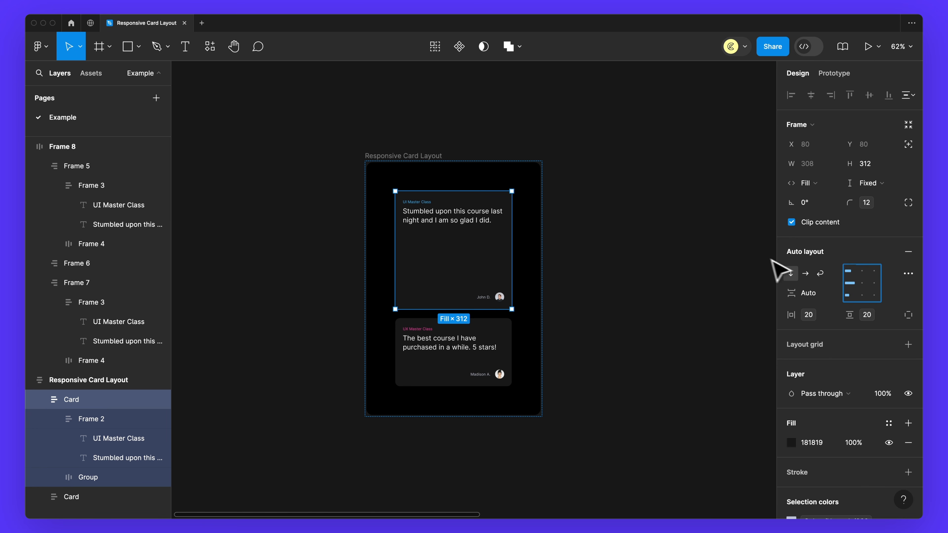
pyautogui.click(641, 237)
pyautogui.scroll(-1, 635, 239)
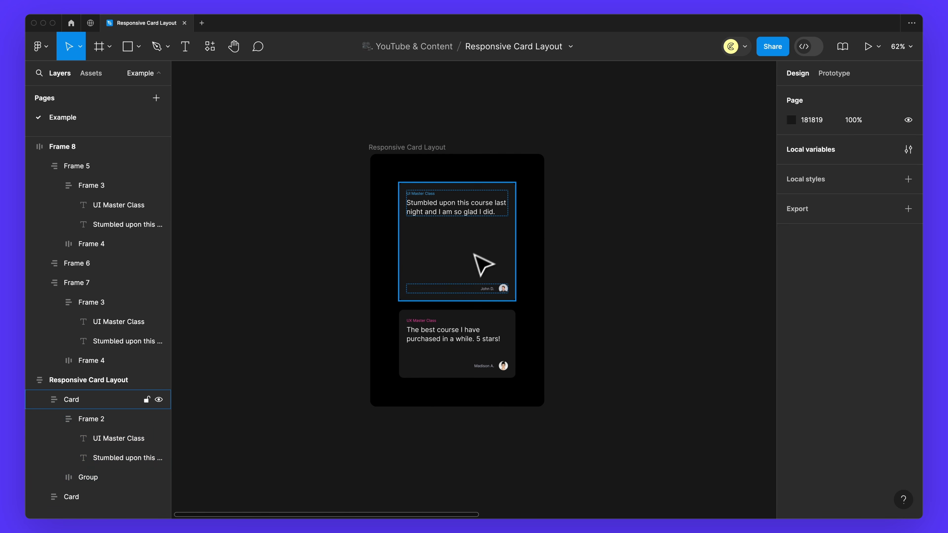
pyautogui.hscroll(-1, 475, 257)
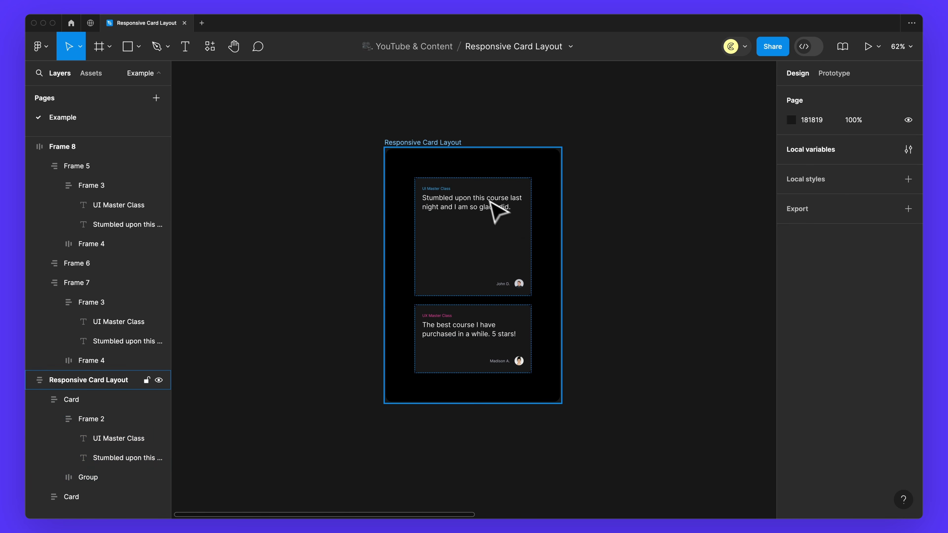
# Step: Duplicate the tall UI Master Class card and place the copy below the UX Master Class card
pyautogui.click(490, 251)
pyautogui.press('super+c')
pyautogui.press('super+v')
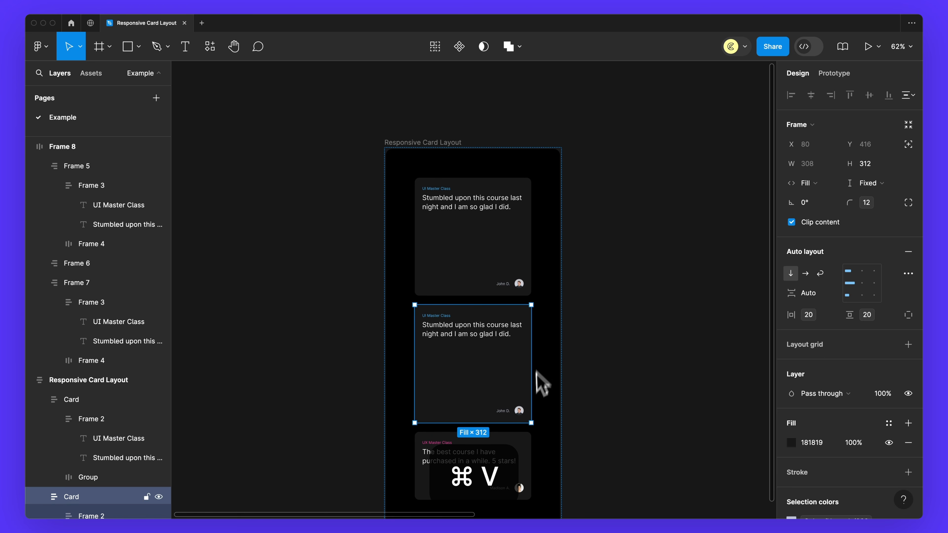
pyautogui.moveTo(491, 474); pyautogui.dragTo(491, 335)
pyautogui.click(754, 284)
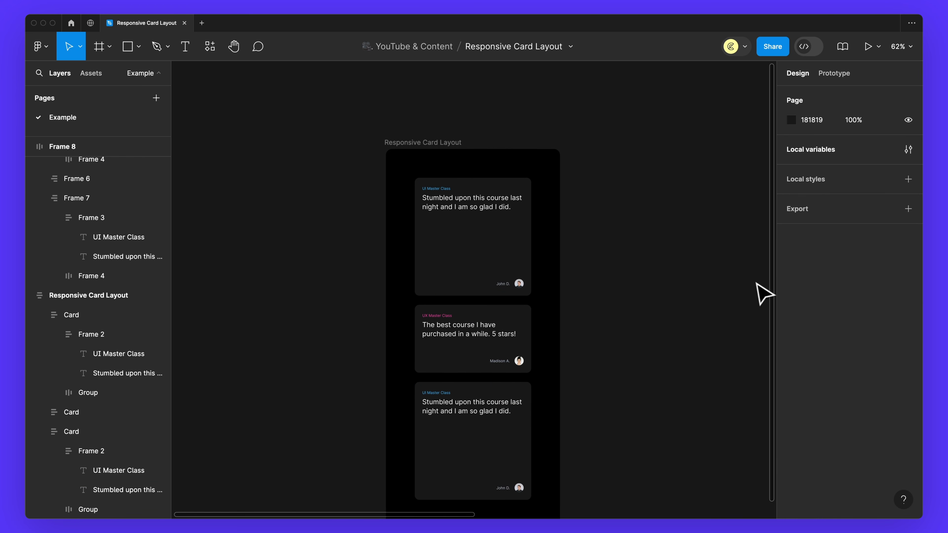
pyautogui.scroll(-5, 630, 265)
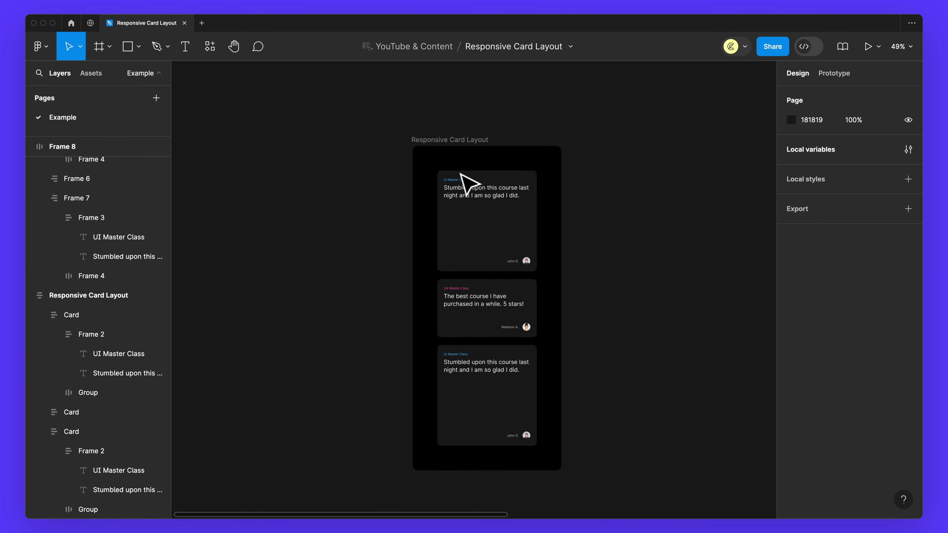
# Step: Widen the Responsive Card Layout frame by extending its right edge outward
pyautogui.scroll(2, 468, 183)
pyautogui.click(451, 150)
pyautogui.moveTo(584, 257); pyautogui.dragTo(724, 269)
pyautogui.hscroll(3, 726, 281)
pyautogui.click(698, 268)
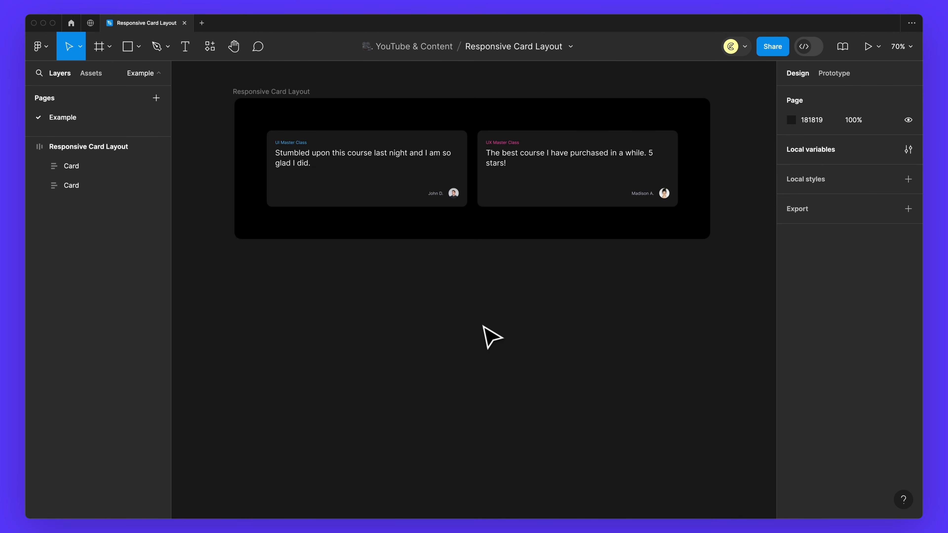
# Step: Draw an empty frame about 514 × 283 below the card layout and a rectangle about 439 × 283 beside it
pyautogui.press('f')
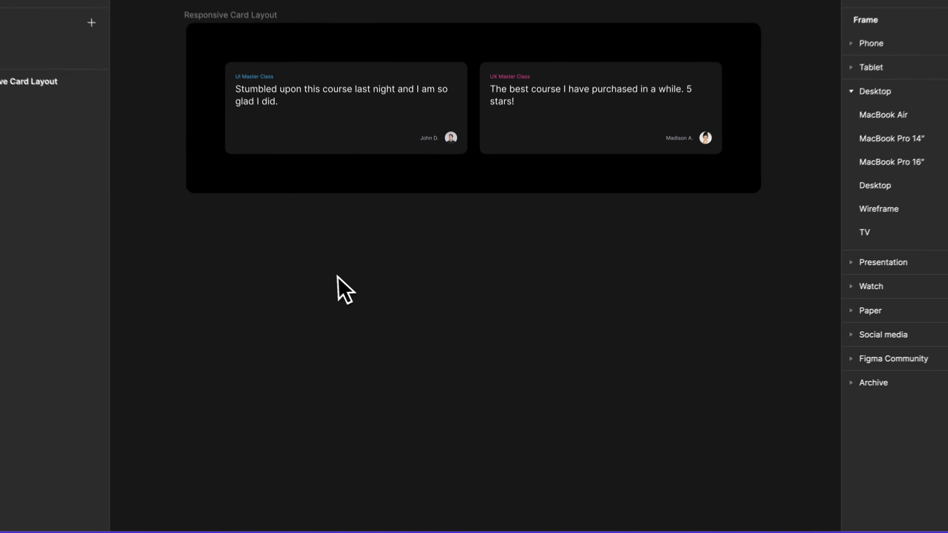
pyautogui.moveTo(322, 303); pyautogui.dragTo(579, 407)
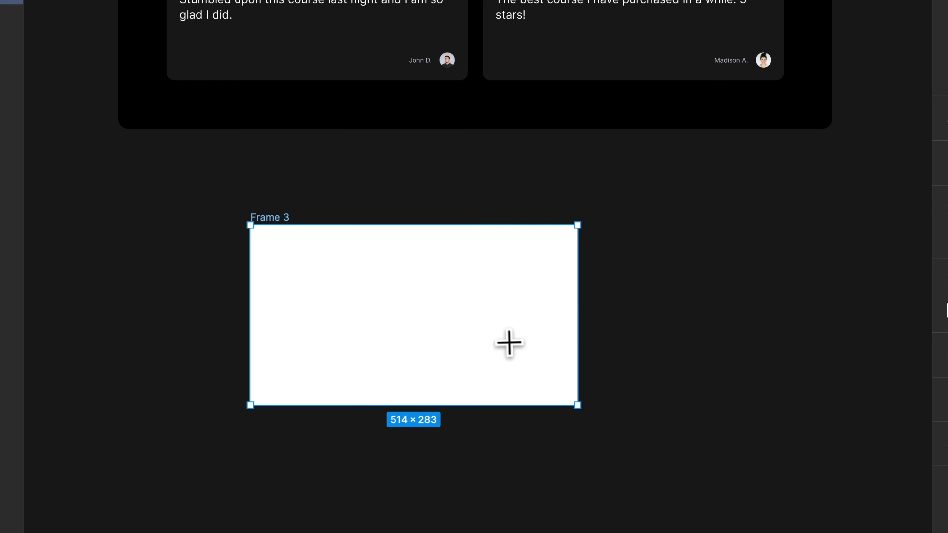
pyautogui.press('r')
pyautogui.moveTo(630, 225); pyautogui.dragTo(909, 406)
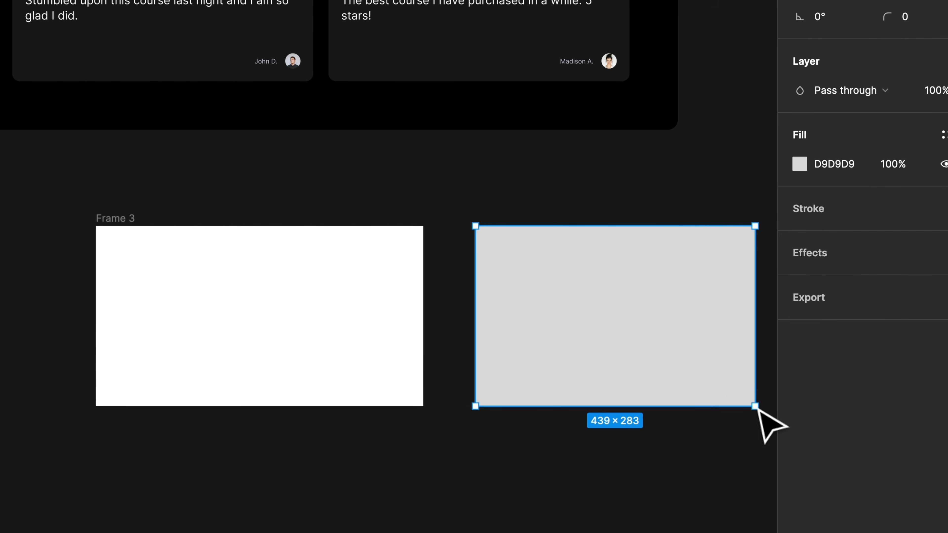
# Step: Add the text "teawset" inside Frame 3 and select its parent frame to show the nesting
pyautogui.click(244, 258)
pyautogui.press('r')
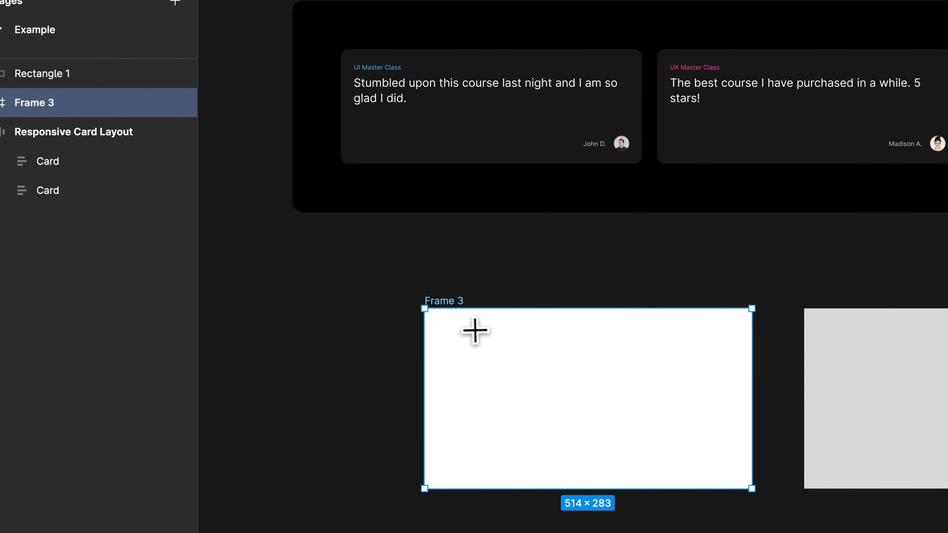
pyautogui.click(470, 342)
pyautogui.write('teawset')
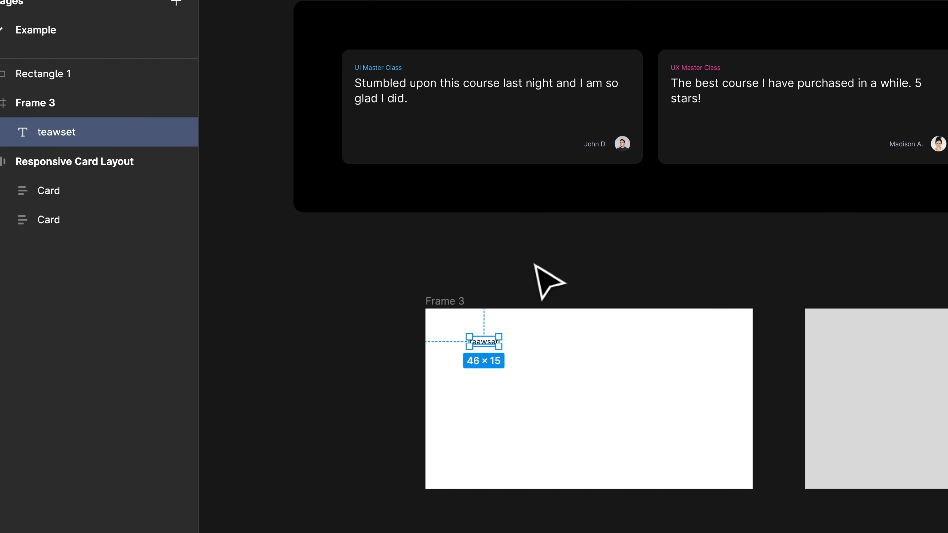
pyautogui.click(37, 110)
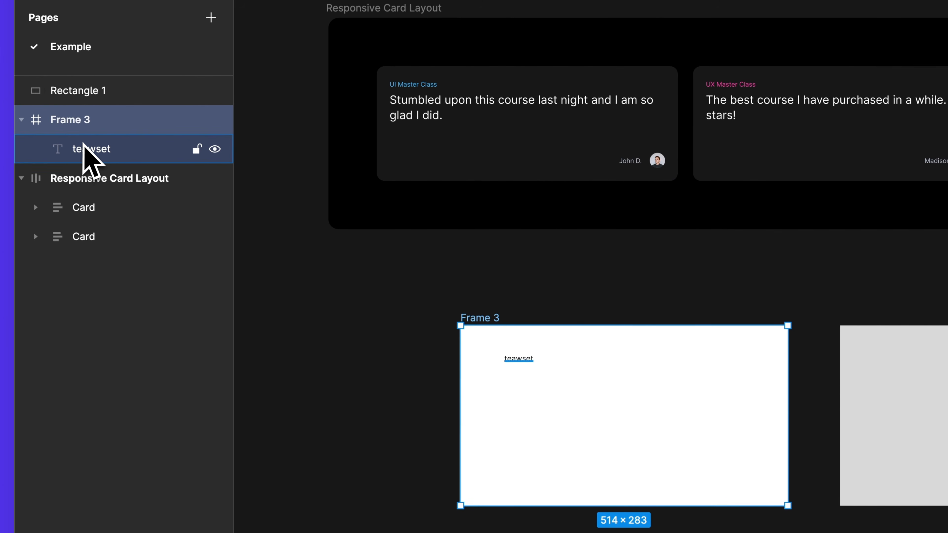
# Step: Copy the "teawset" text from Frame 3 onto the grey rectangle
pyautogui.click(520, 361)
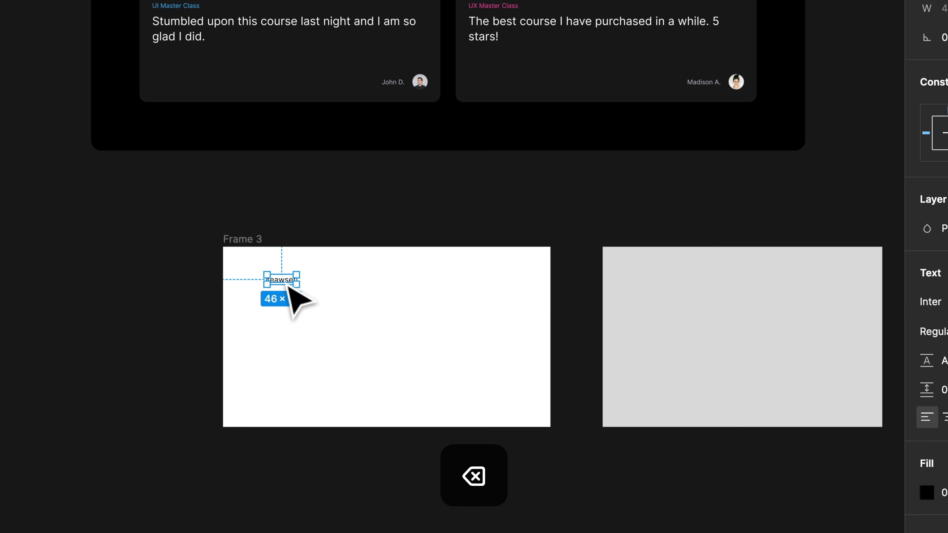
pyautogui.moveTo(521, 361); pyautogui.dragTo(910, 356)
pyautogui.moveTo(584, 304); pyautogui.dragTo(563, 303)
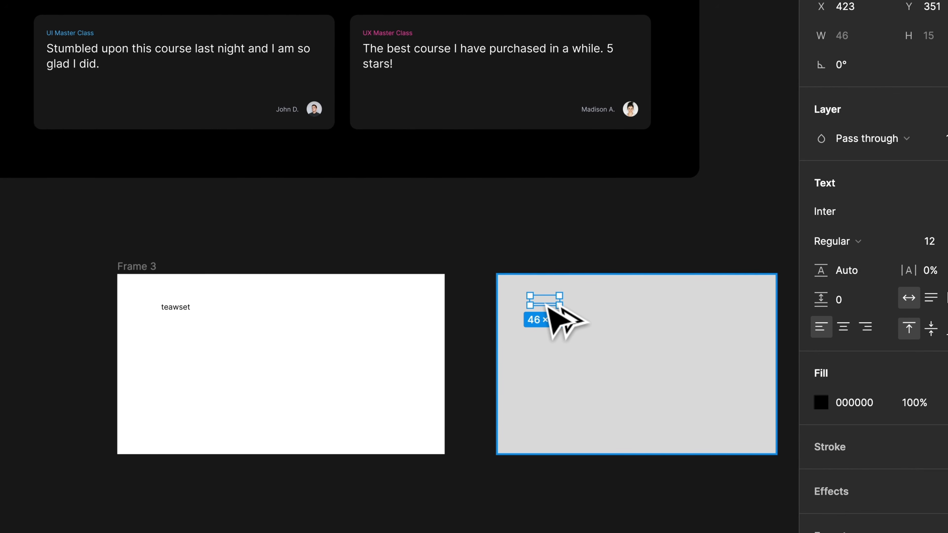
# Step: Move the grey rectangle aside on its own to test whether the text on it follows
pyautogui.click(572, 248)
pyautogui.click(673, 345)
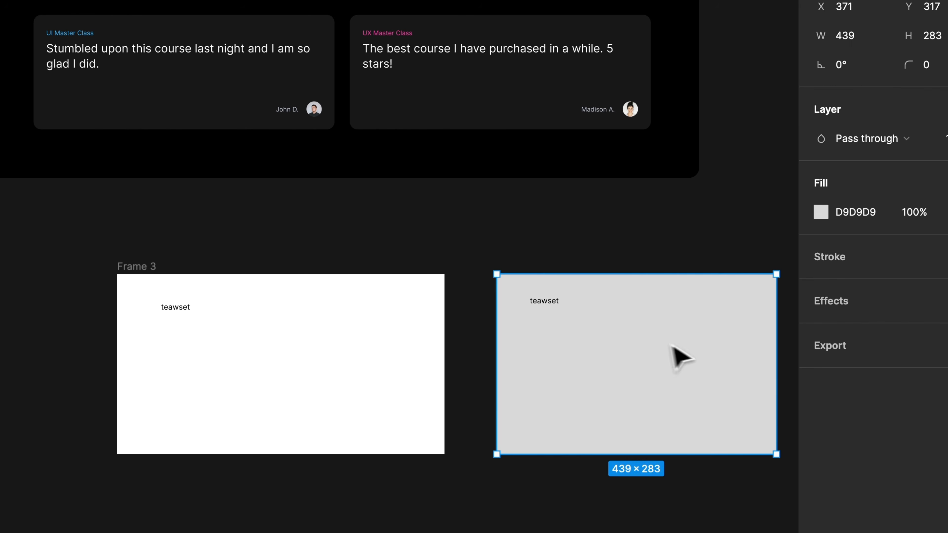
pyautogui.moveTo(600, 331); pyautogui.dragTo(688, 322)
pyautogui.click(552, 303)
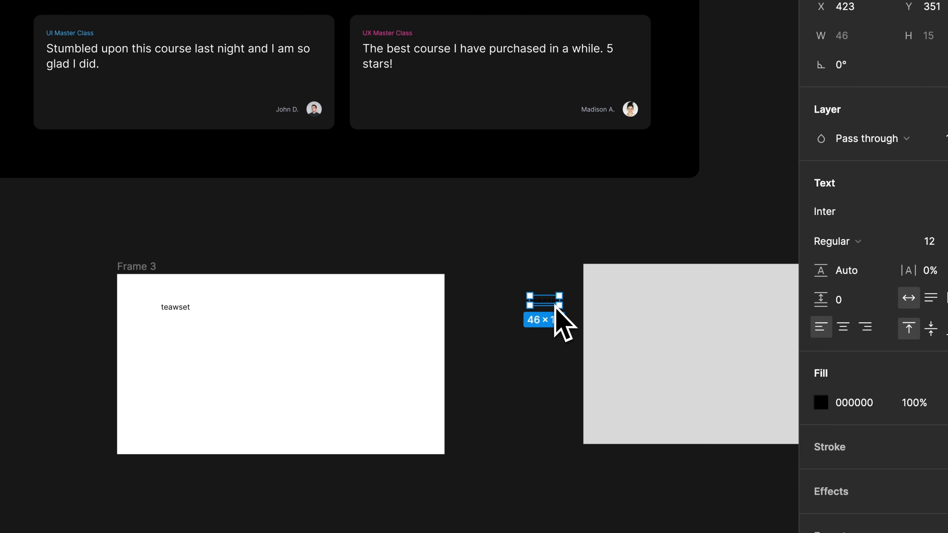
# Step: Undo the grey rectangle's move and delete the rectangle together with its text
pyautogui.press('super+z')
pyautogui.press('super+z')
pyautogui.press('super+z')
pyautogui.click(596, 352)
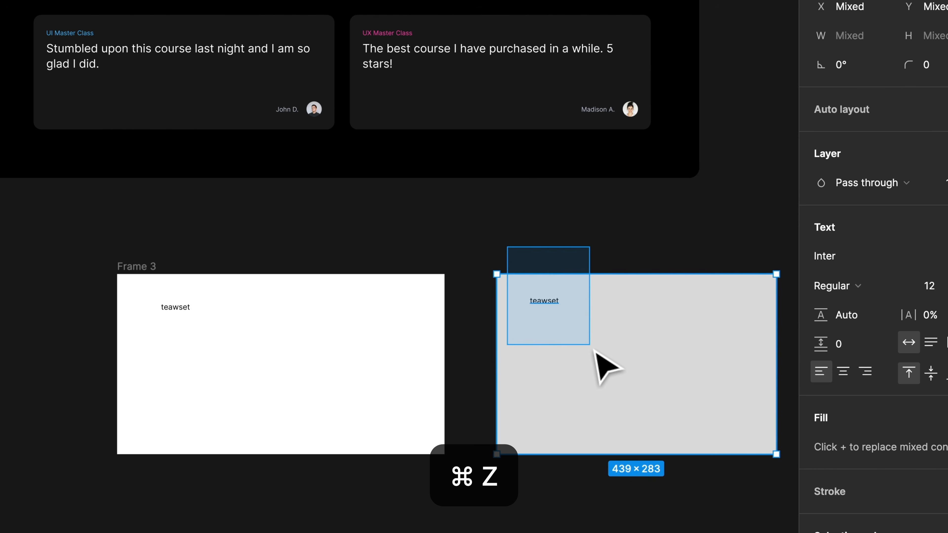
pyautogui.press('BackSpace')
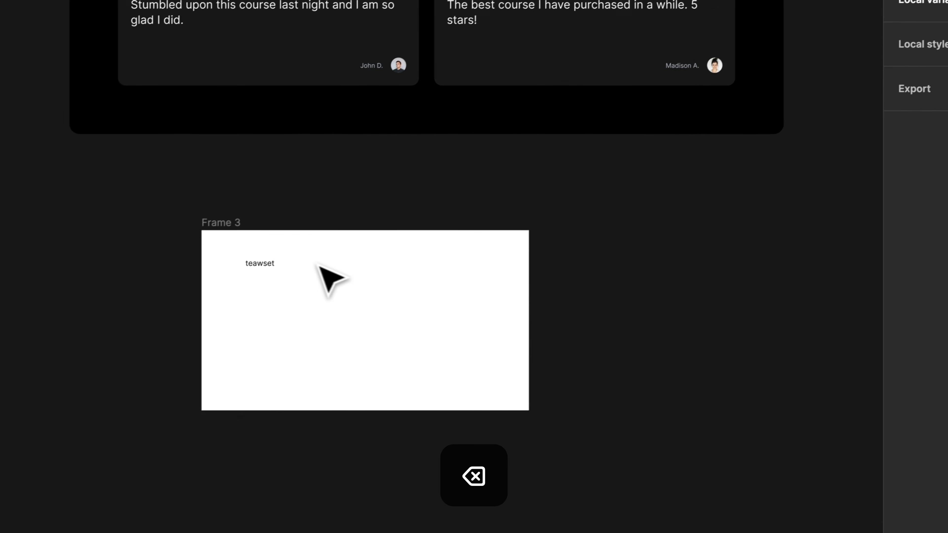
# Step: Move the text to the upper-left corner of Frame 3 and place a copy in the lower-right corner
pyautogui.scroll(4, 175, 323)
pyautogui.click(180, 311)
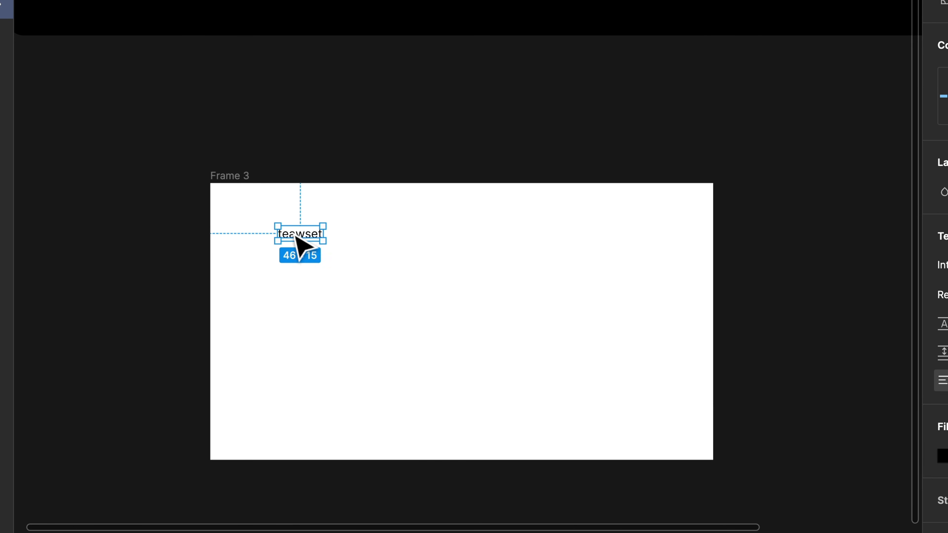
pyautogui.moveTo(295, 235); pyautogui.dragTo(266, 222)
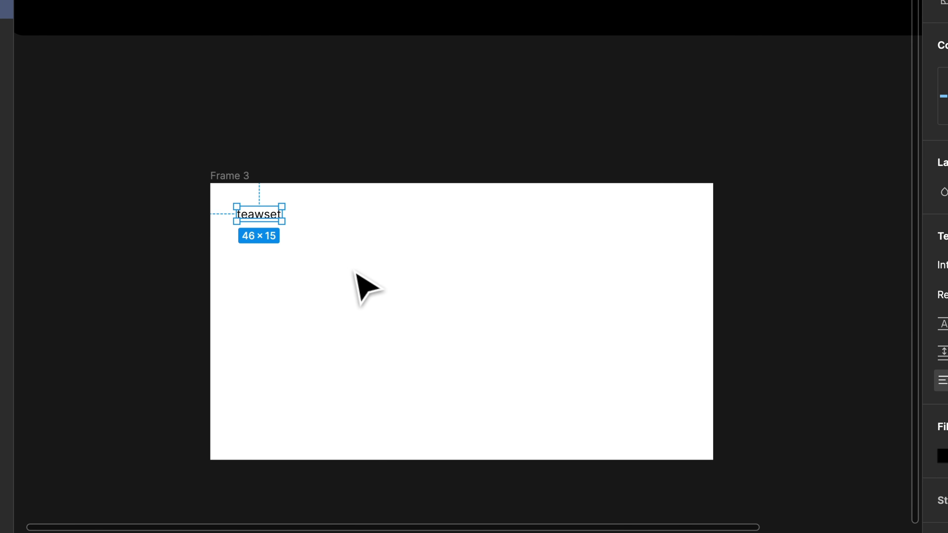
pyautogui.moveTo(261, 219); pyautogui.dragTo(670, 437)
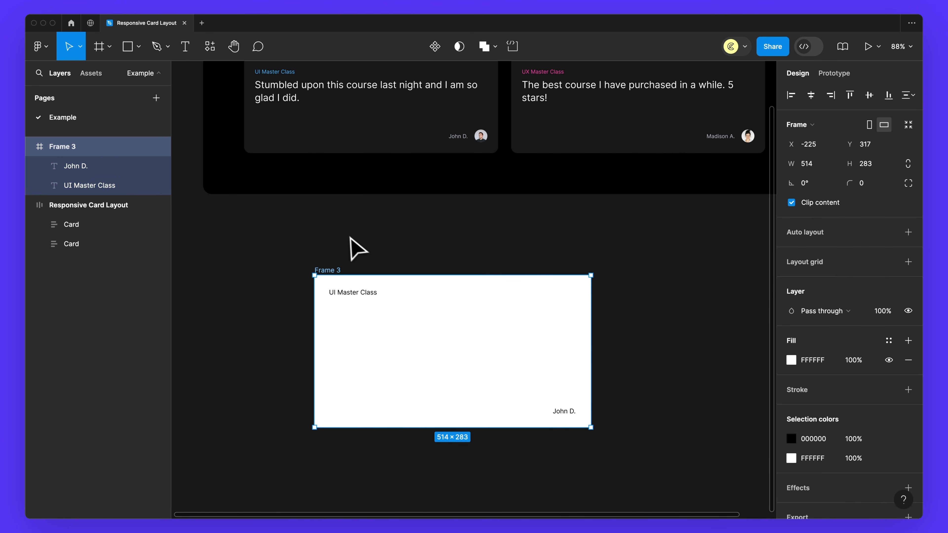
# Step: Stretch and shrink Frame 3 horizontally to test its text placement, ending at about 528 wide
pyautogui.moveTo(591, 327); pyautogui.dragTo(669, 326)
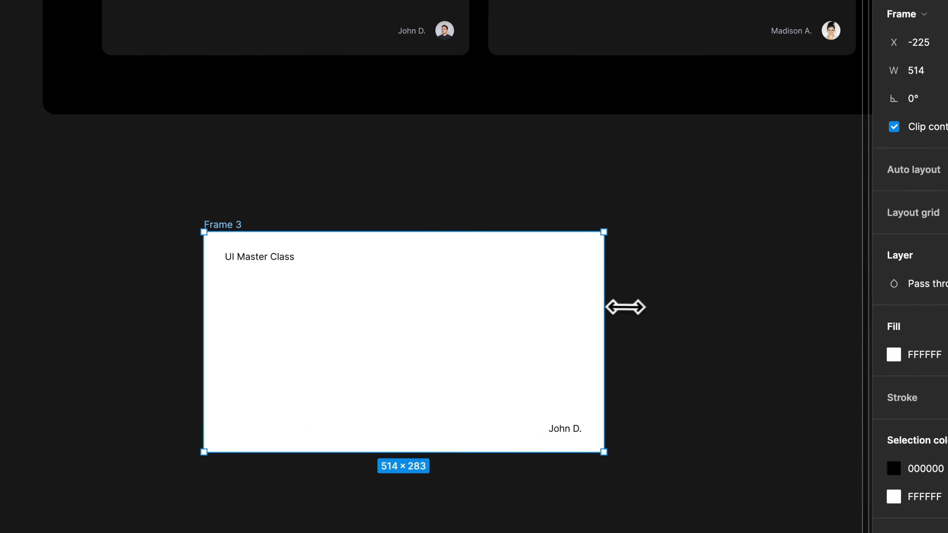
pyautogui.moveTo(722, 304); pyautogui.dragTo(617, 320)
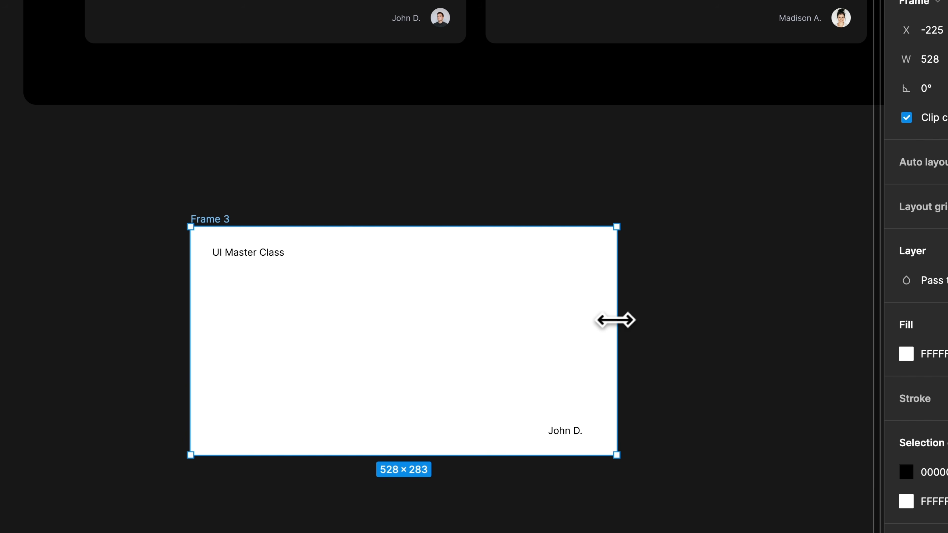
# Step: Check the UI Master Class text's constraints and set the author-name text's constraints to Right and Bottom
pyautogui.click(252, 257)
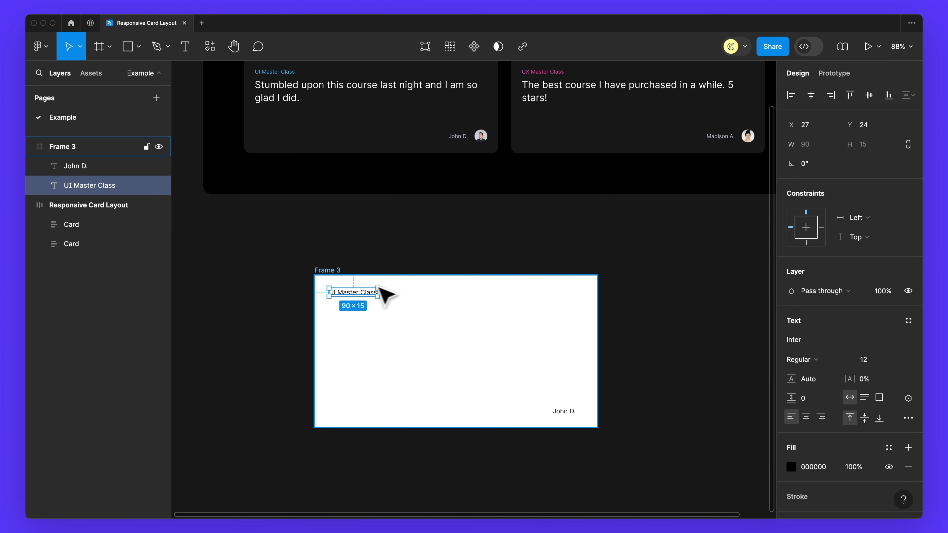
pyautogui.click(564, 411)
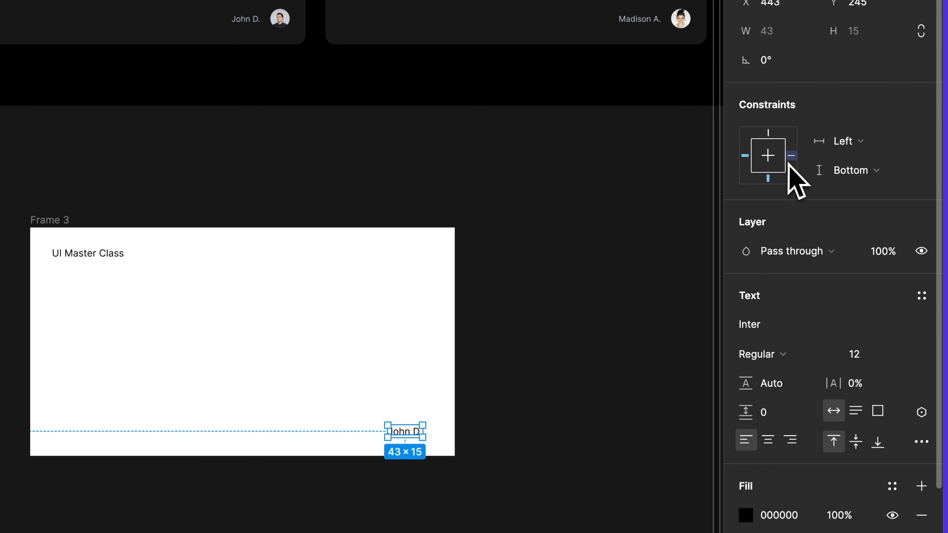
pyautogui.click(790, 156)
# Step: Resize Frame 3 horizontally to test the new constraints, leaving it about 521 wide
pyautogui.click(47, 220)
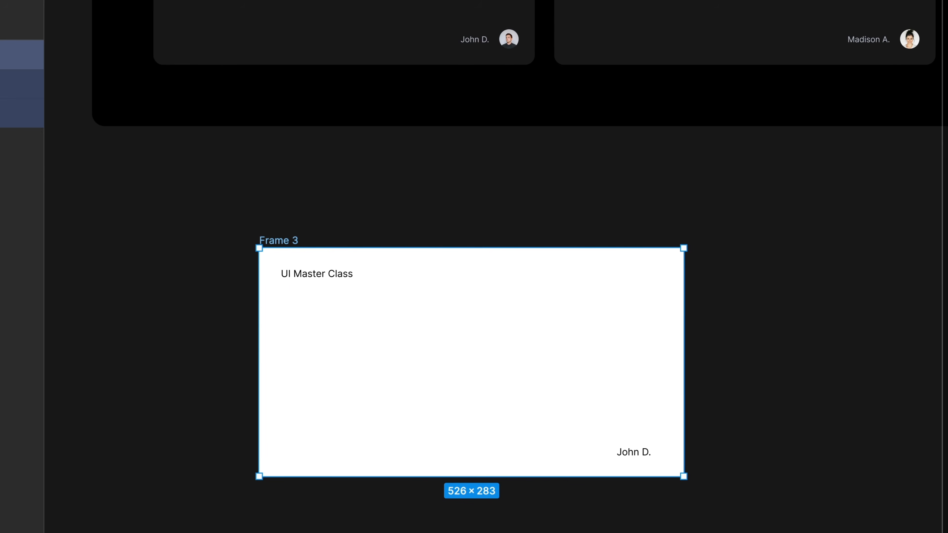
pyautogui.moveTo(685, 337); pyautogui.dragTo(595, 337)
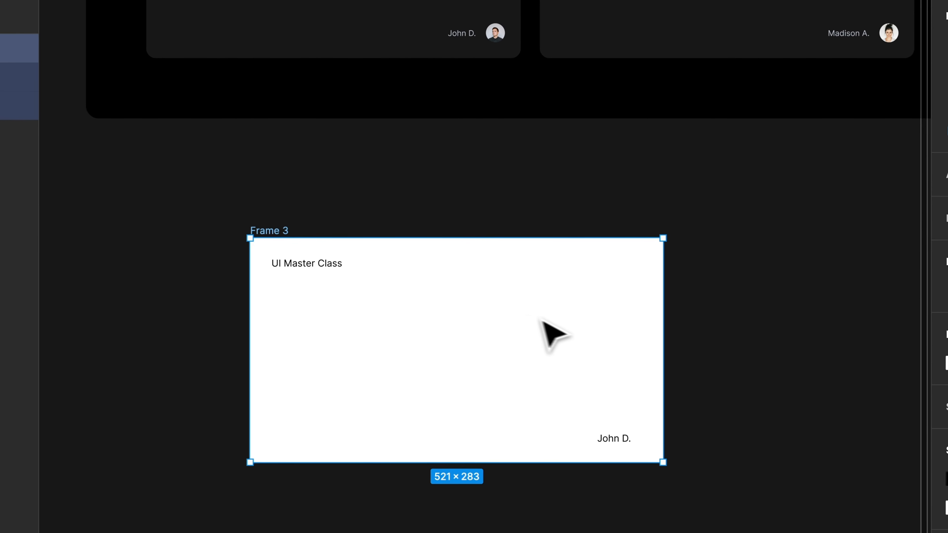
# Step: Nudge the UI Master Class text left in Frame 3 so its left margin matches its 24 px top margin
pyautogui.click(315, 264)
pyautogui.press('alt')
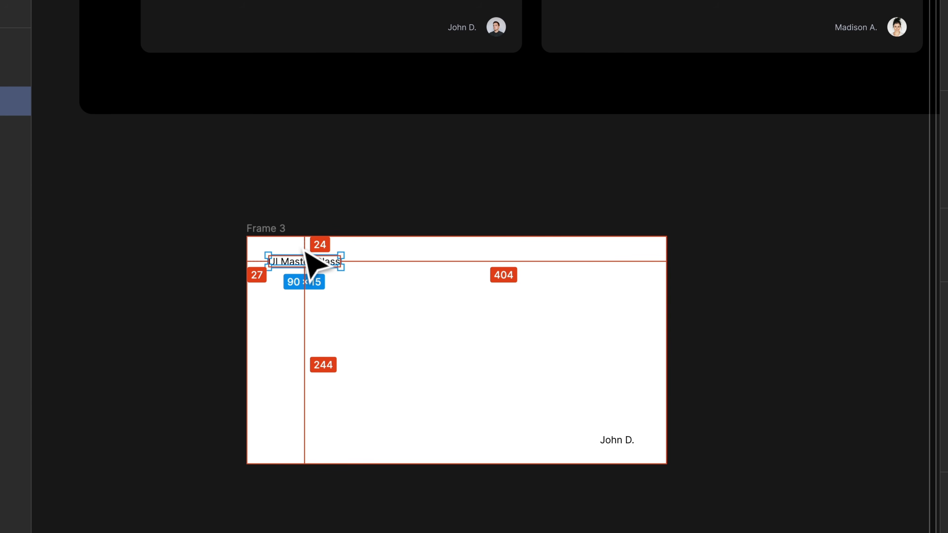
pyautogui.hotkey('alt', 'Left')
pyautogui.hotkey('alt', 'Left')
pyautogui.hotkey('alt', 'Left')
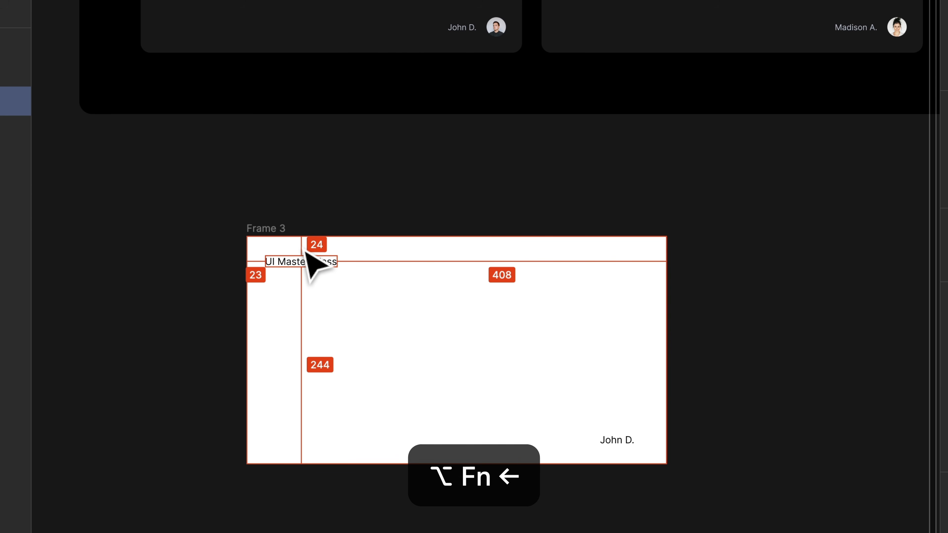
# Step: Measure the author-name text's distances to the edges of Frame 3
pyautogui.click(617, 442)
pyautogui.press('alt')
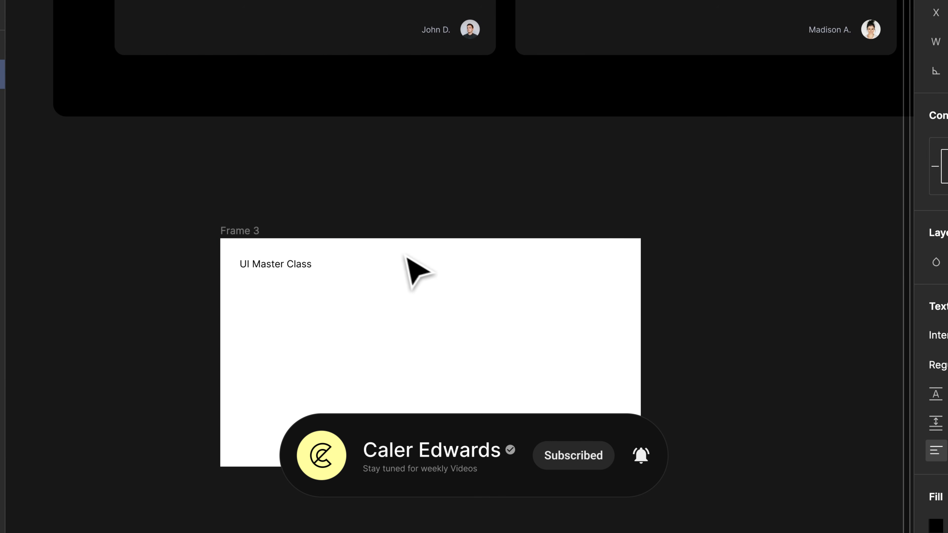
pyautogui.click(489, 185)
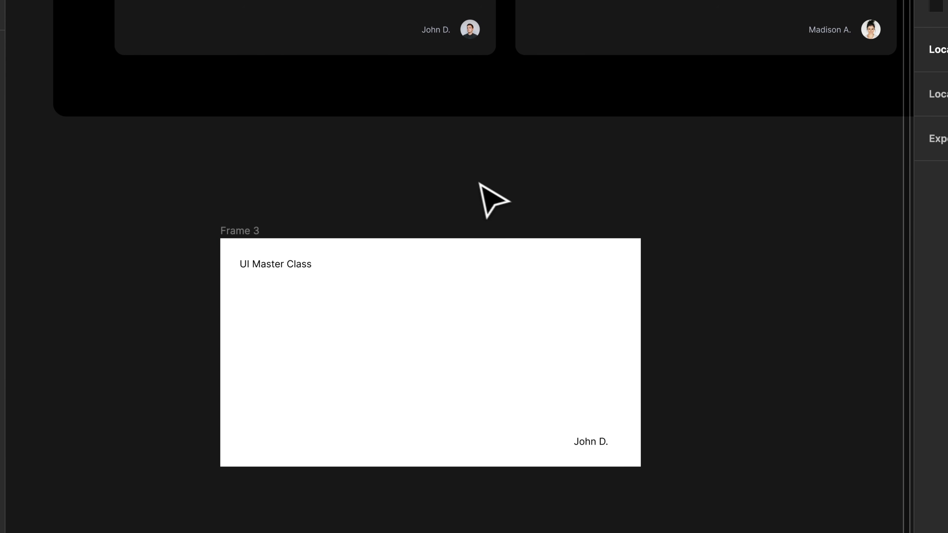
pyautogui.scroll(-3, 277, 320)
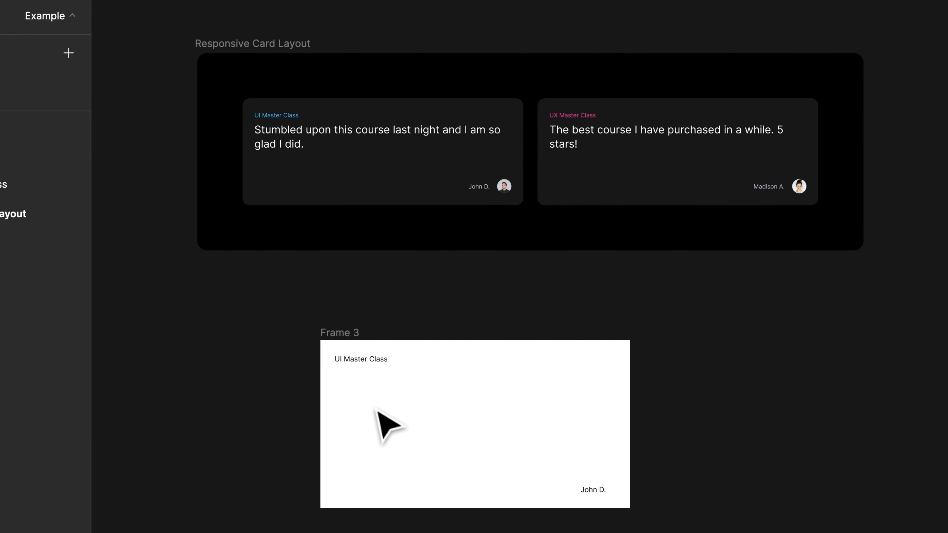
# Step: Delete Frame 3 below the Responsive Card Layout
pyautogui.click(342, 335)
pyautogui.press('BackSpace')
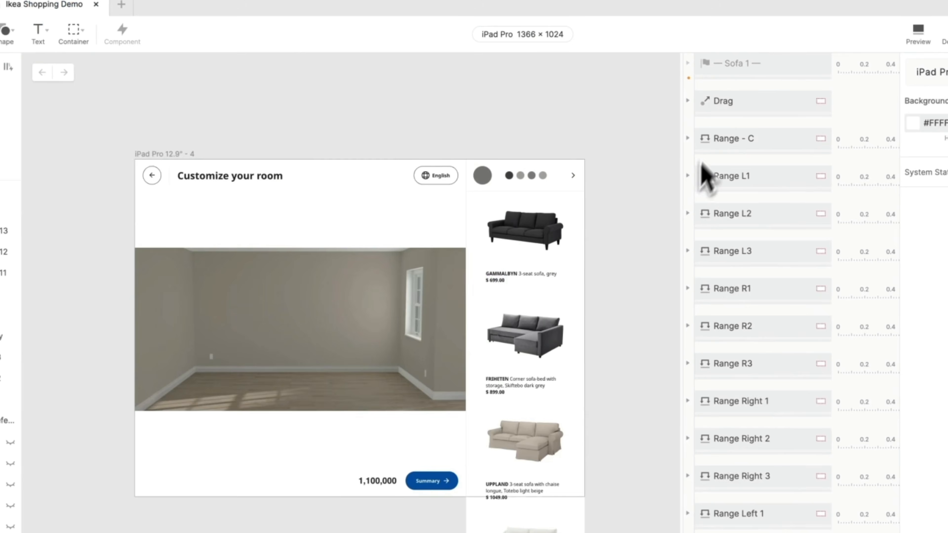
# Step: In the Ikea Shopping Demo prototype, expand the Drag trigger to examine the response nested under it
pyautogui.click(714, 102)
pyautogui.click(688, 99)
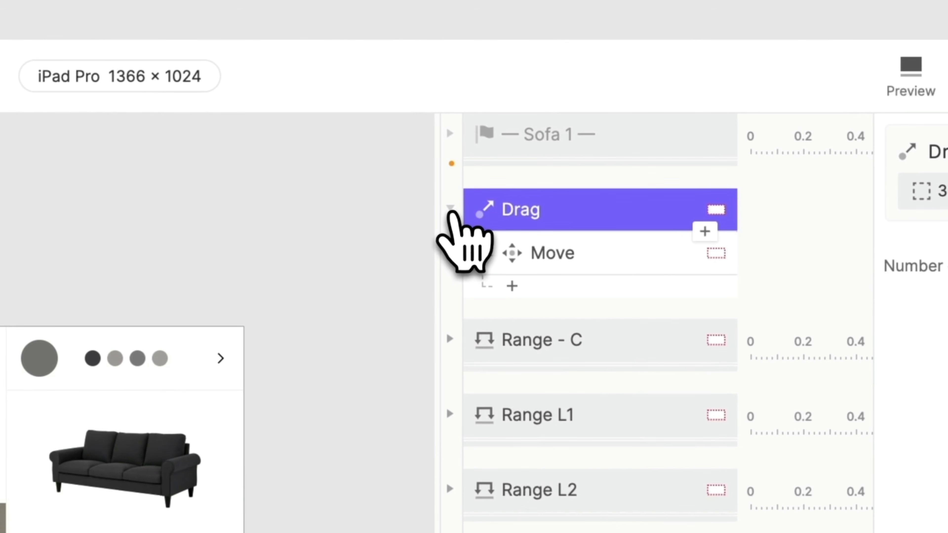
pyautogui.click(489, 260)
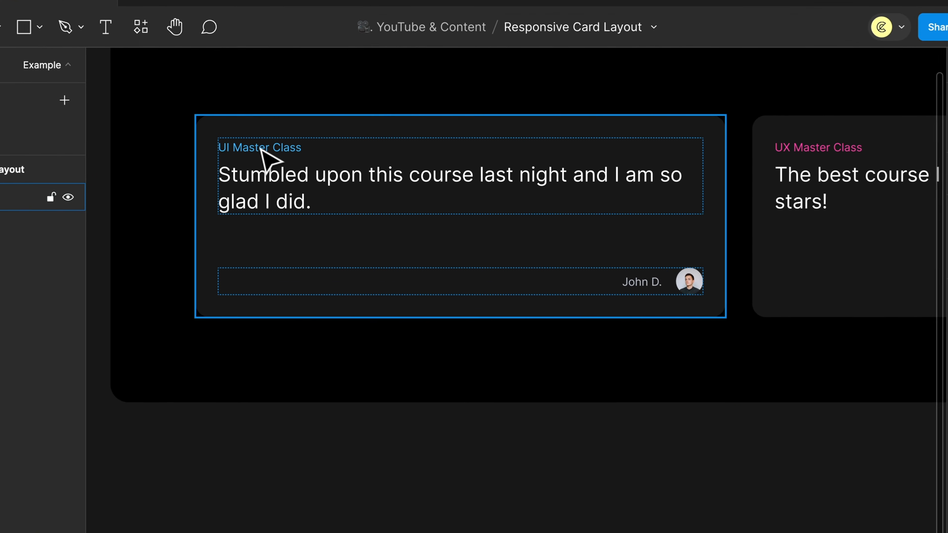
# Step: Check the sizing of the UI Master Class label and the testimonial text in the first card
pyautogui.click(278, 132)
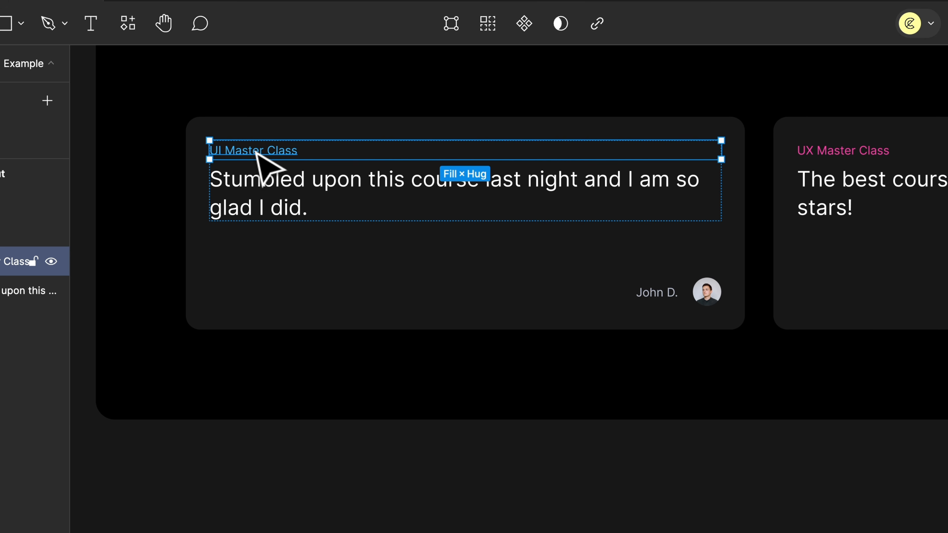
pyautogui.click(265, 187)
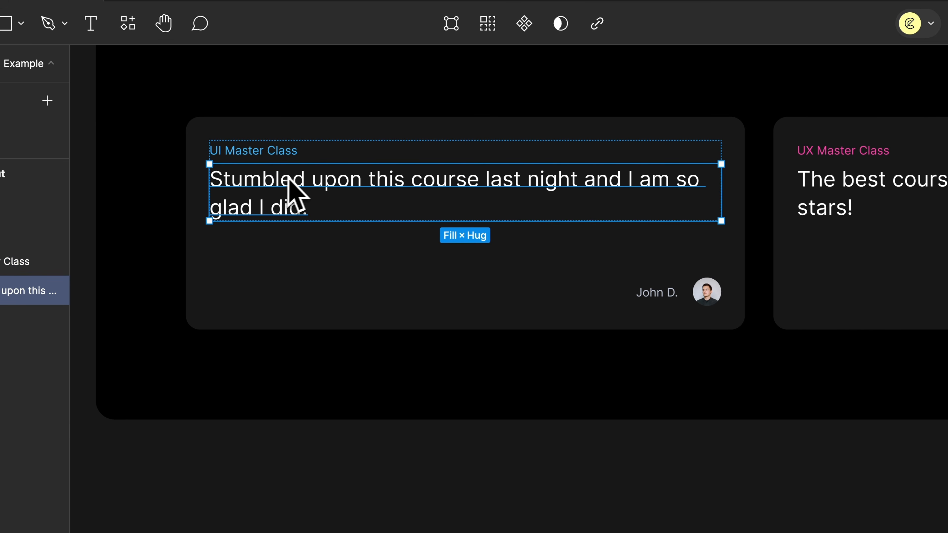
pyautogui.scroll(-10, 350, 147)
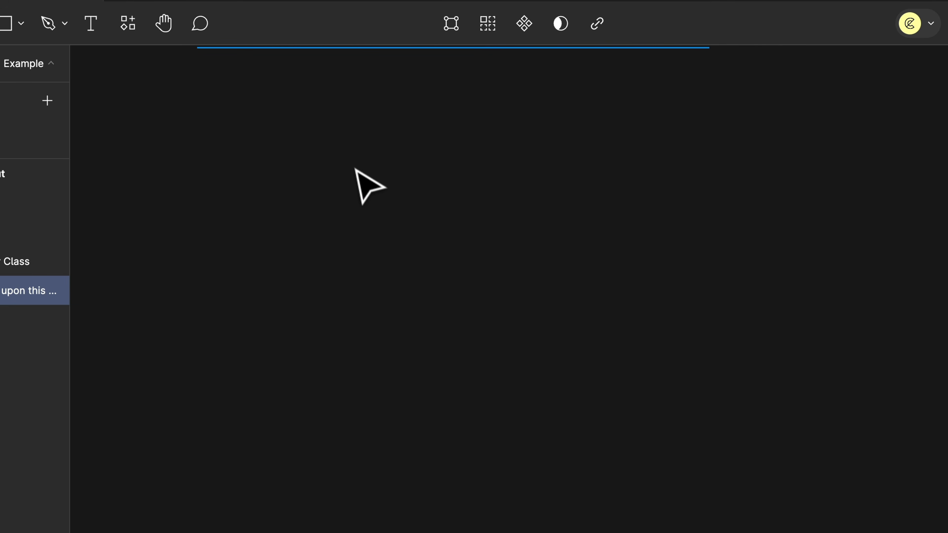
pyautogui.click(370, 228)
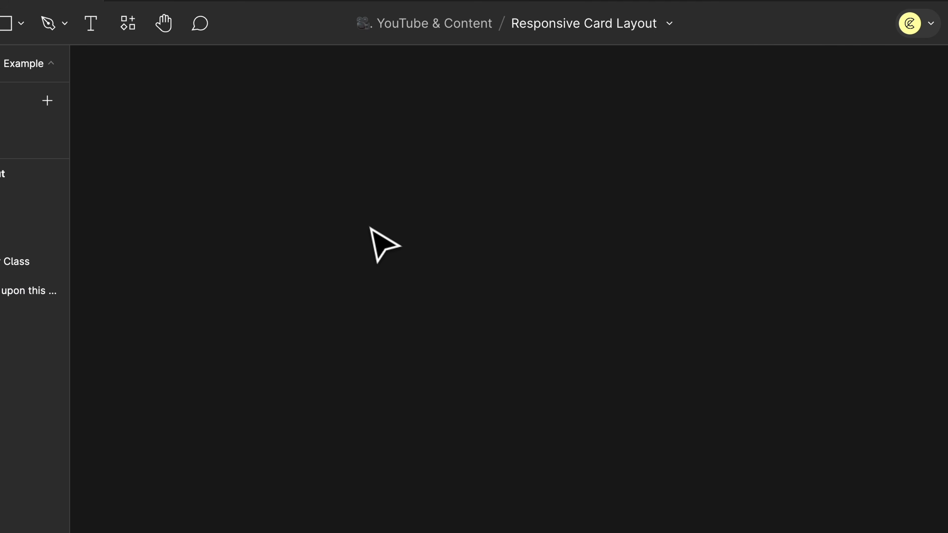
# Step: Add a text reading "UI Master Class" on the empty canvas below the card layout
pyautogui.click(360, 215)
pyautogui.write('UI M')
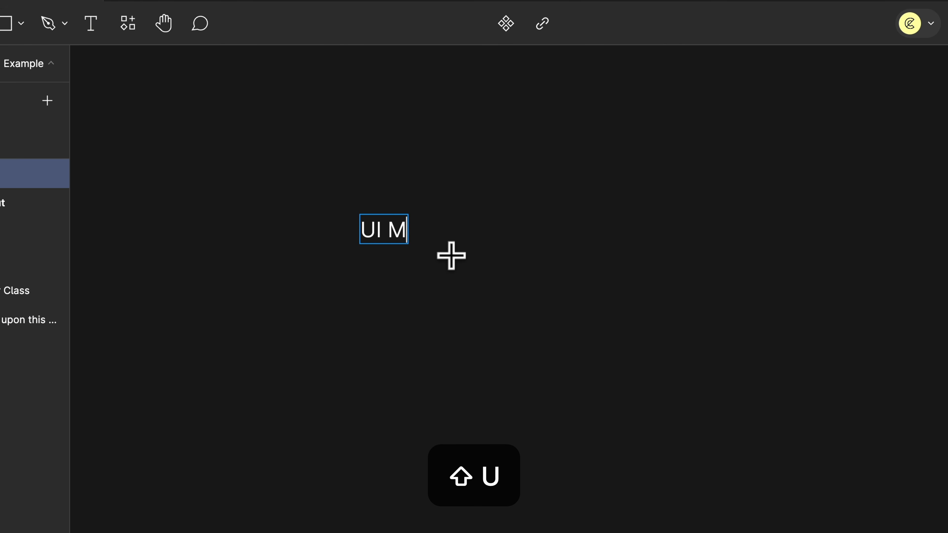
pyautogui.write('aster Class')
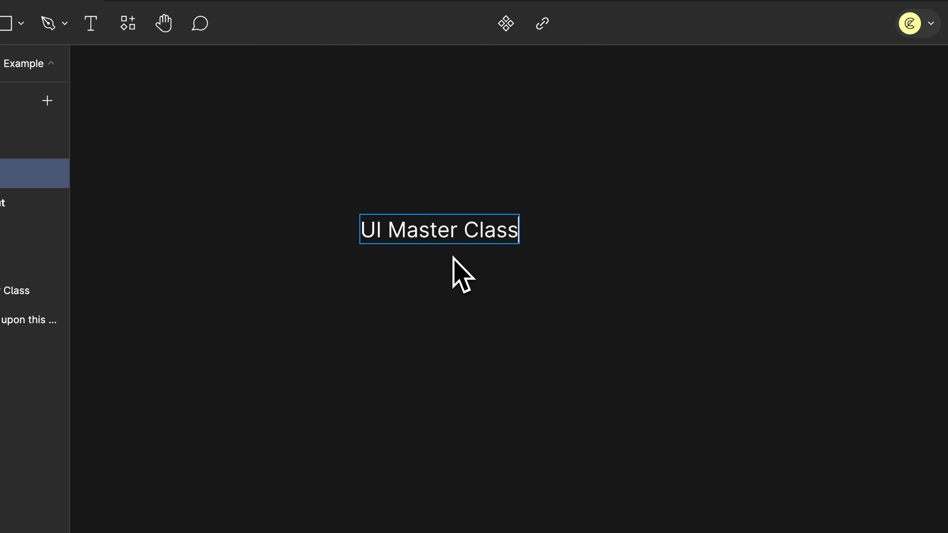
pyautogui.press('Escape')
# Step: Set the new UI Master Class text's font size to 10 and its line height to 12
pyautogui.hscroll(3, 535, 315)
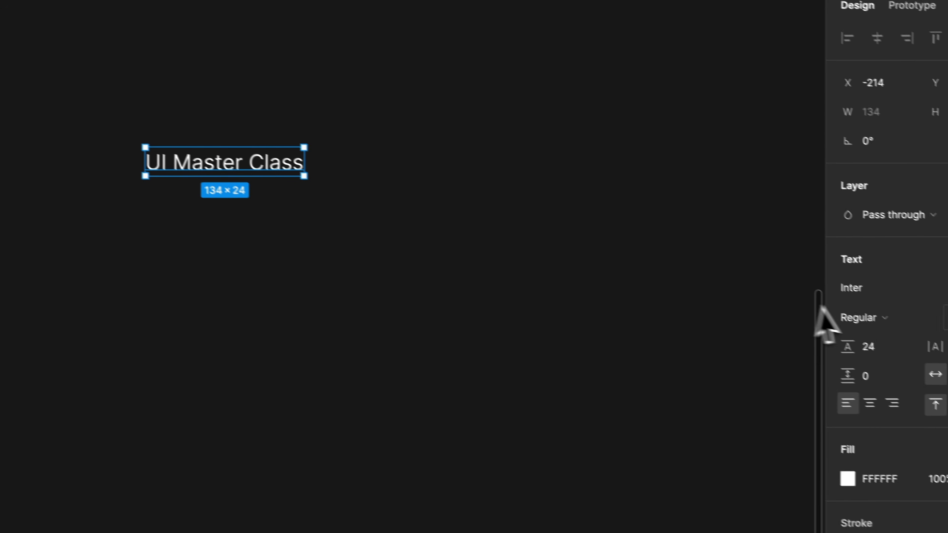
pyautogui.click(881, 281)
pyautogui.write('10')
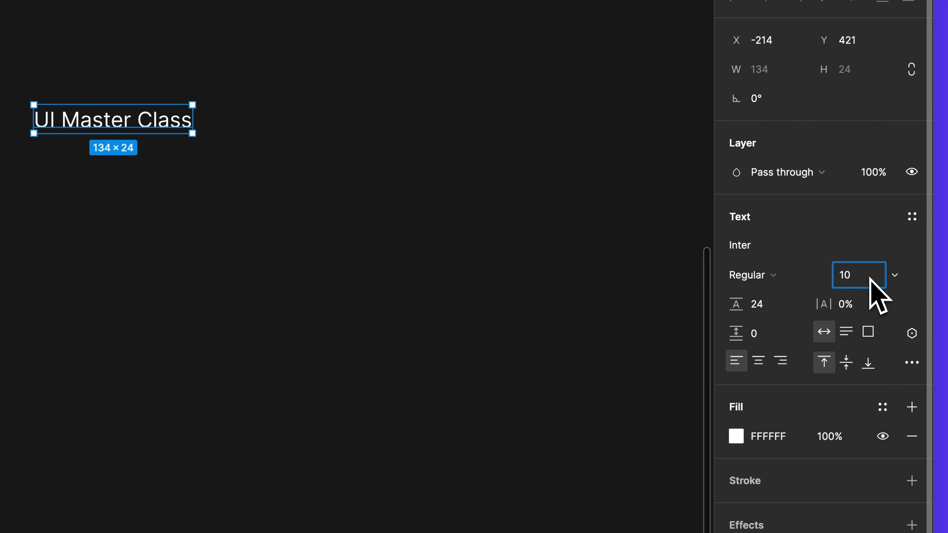
pyautogui.click(773, 312)
pyautogui.write('12')
pyautogui.press('Return')
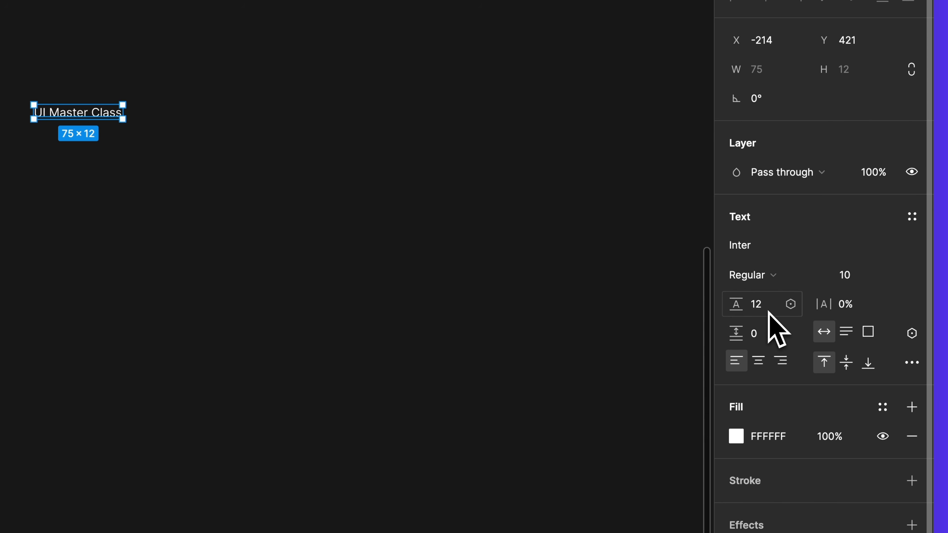
pyautogui.click(336, 215)
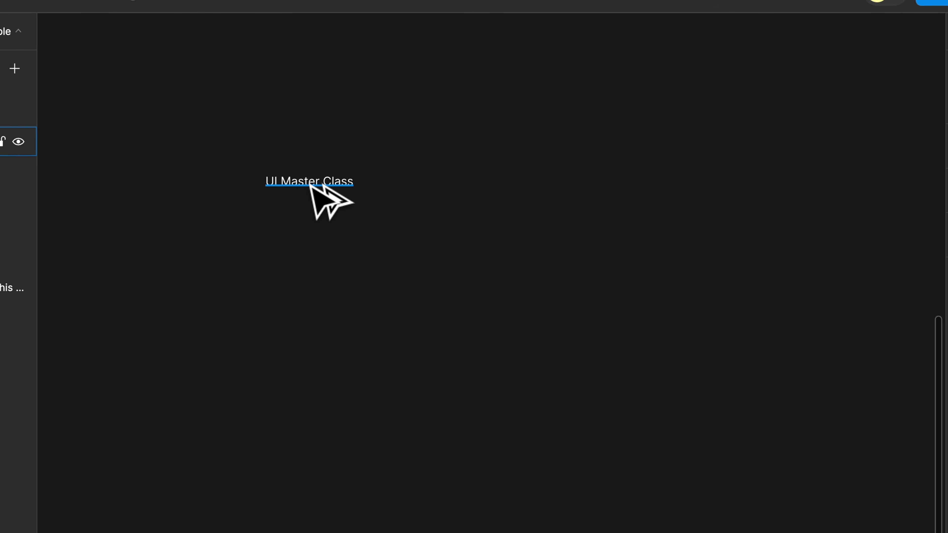
# Step: Duplicate the UI Master Class text just below the original and give the copy font size 18 and line height 24
pyautogui.moveTo(311, 184); pyautogui.dragTo(312, 222)
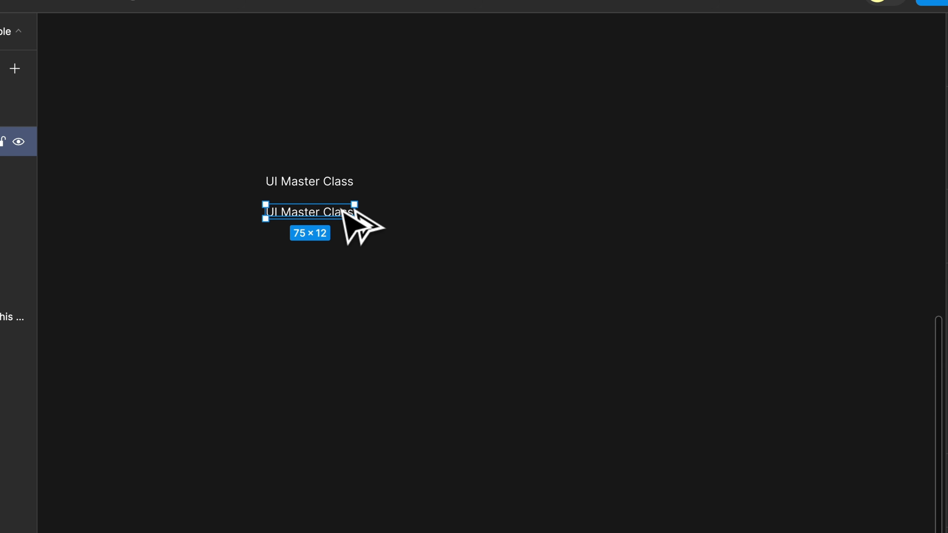
pyautogui.click(860, 247)
pyautogui.write('18')
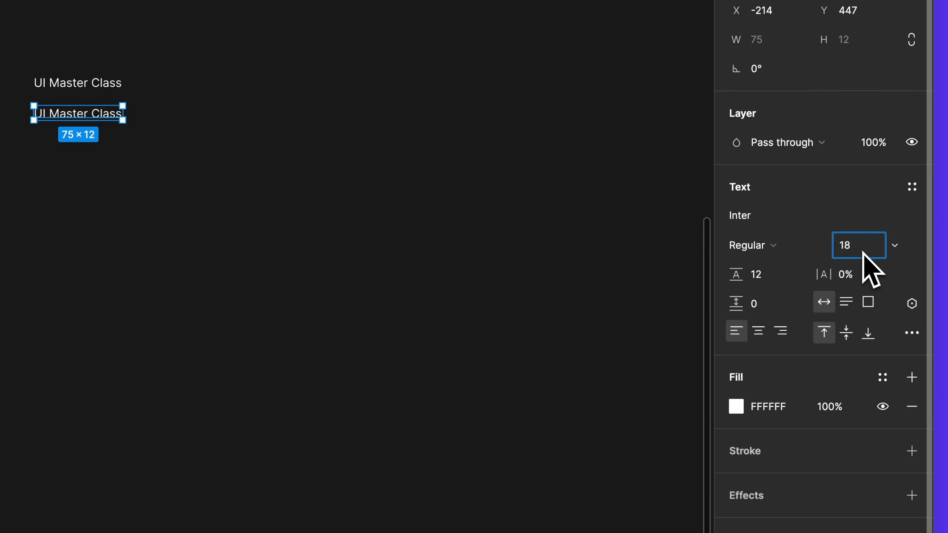
pyautogui.press('Tab')
pyautogui.write('24')
pyautogui.press('Return')
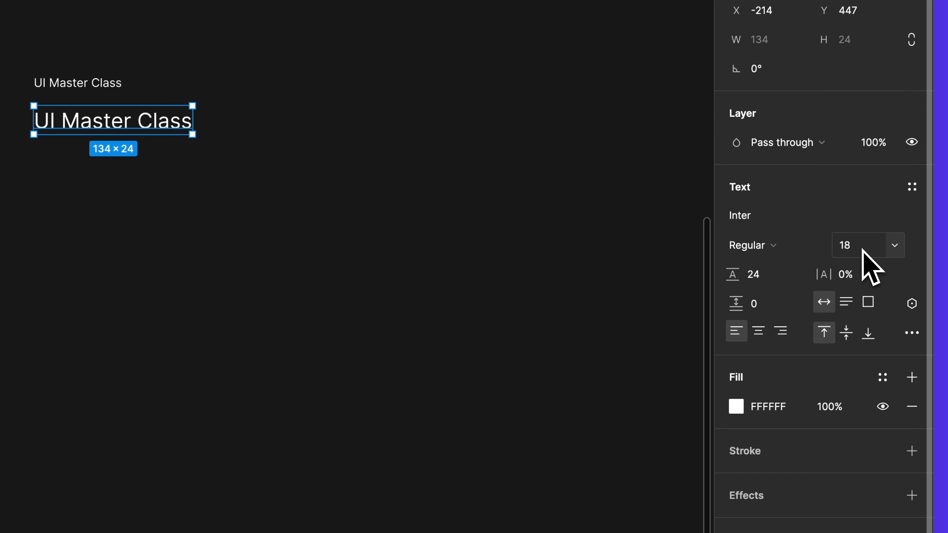
# Step: Replace the larger copy's wording with the first card's testimonial, "Stumbled upon this course last night and I am so glad I did."
pyautogui.click(578, 225)
pyautogui.scroll(-6, 553, 229)
pyautogui.scroll(4, 552, 224)
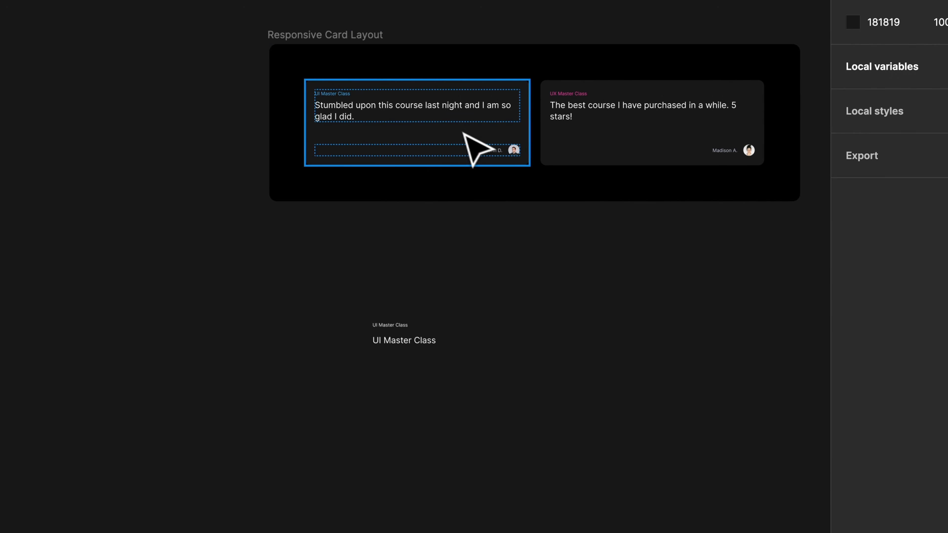
pyautogui.click(444, 111)
pyautogui.doubleClick(444, 110)
pyautogui.press('Return')
pyautogui.press('super+c')
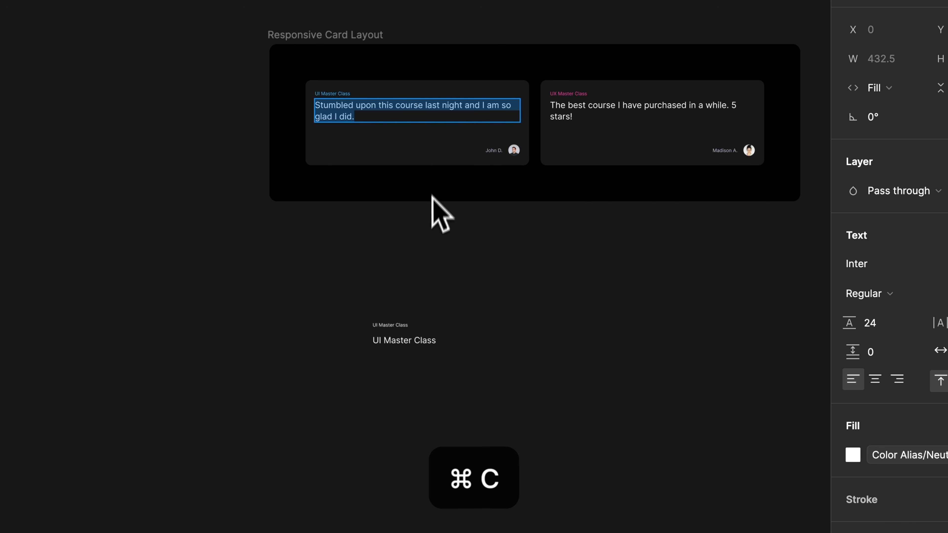
pyautogui.doubleClick(397, 340)
pyautogui.press('super+v')
pyautogui.press('Escape')
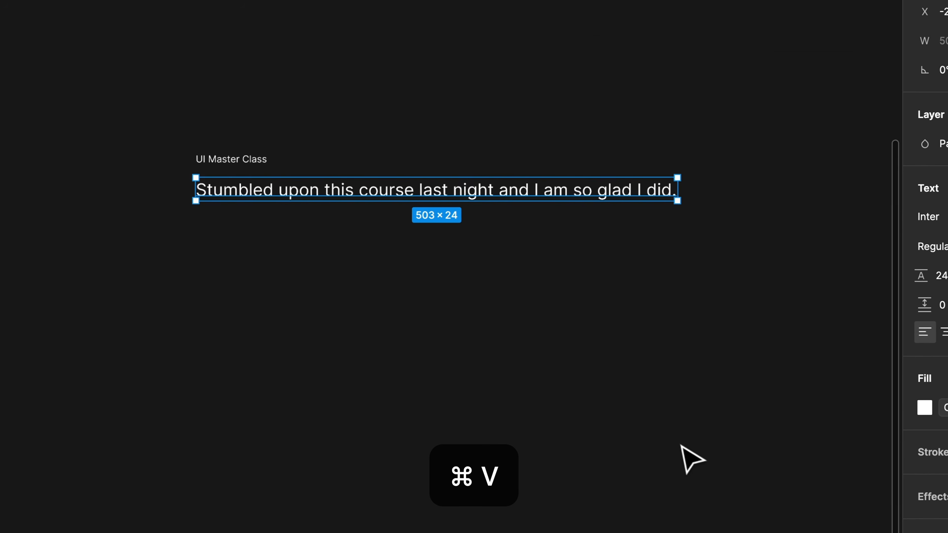
pyautogui.click(681, 447)
# Step: Nudge the testimonial text to a 20 px gap under the UI Master Class text, and move it freely out of alignment
pyautogui.scroll(-1, 569, 249)
pyautogui.scroll(1, 587, 266)
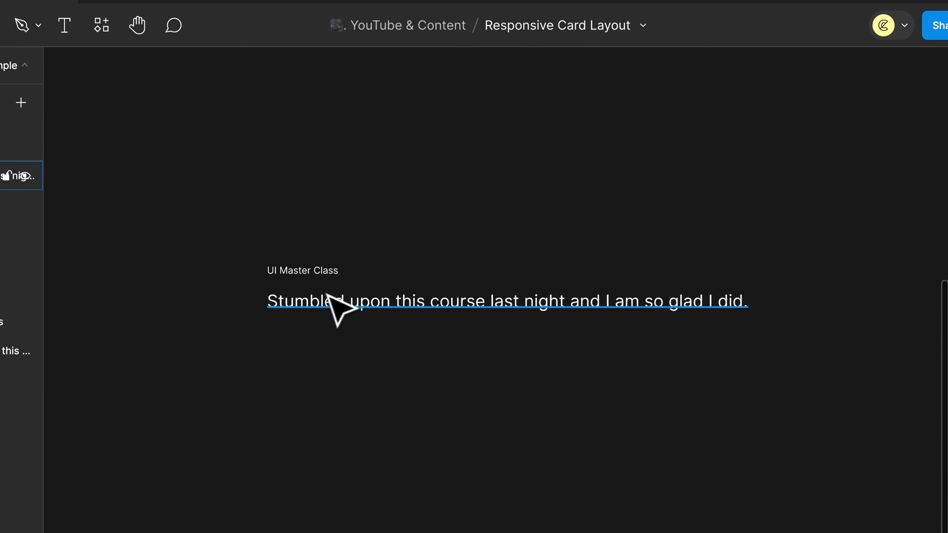
pyautogui.click(327, 295)
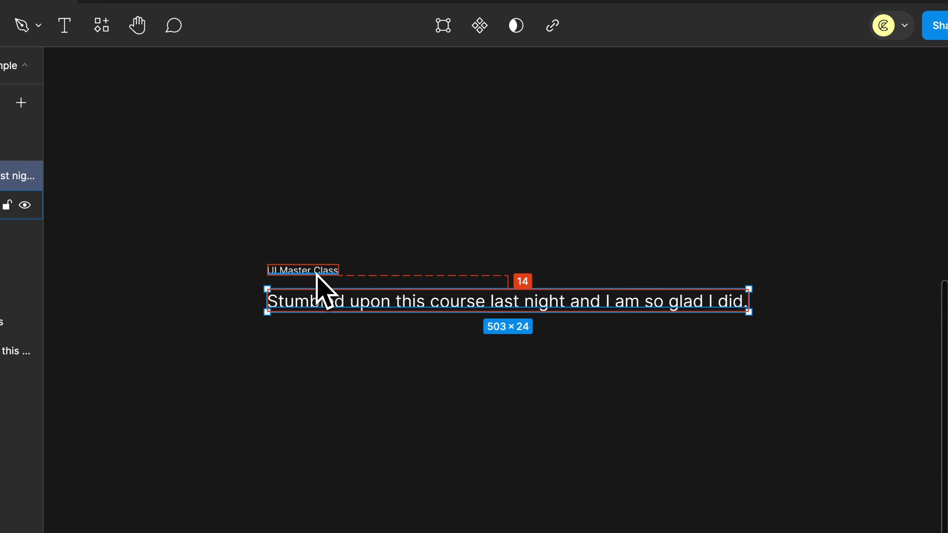
pyautogui.hotkey('alt', 'Up')
pyautogui.hotkey('alt', 'Up')
pyautogui.hotkey('alt', 'Down')
pyautogui.hotkey('alt', 'Down')
pyautogui.hotkey('alt', 'Down')
pyautogui.hotkey('alt', 'Down')
pyautogui.hotkey('alt', 'Down')
pyautogui.hotkey('alt', 'Down')
pyautogui.hotkey('alt', 'Down')
pyautogui.hotkey('alt', 'Down')
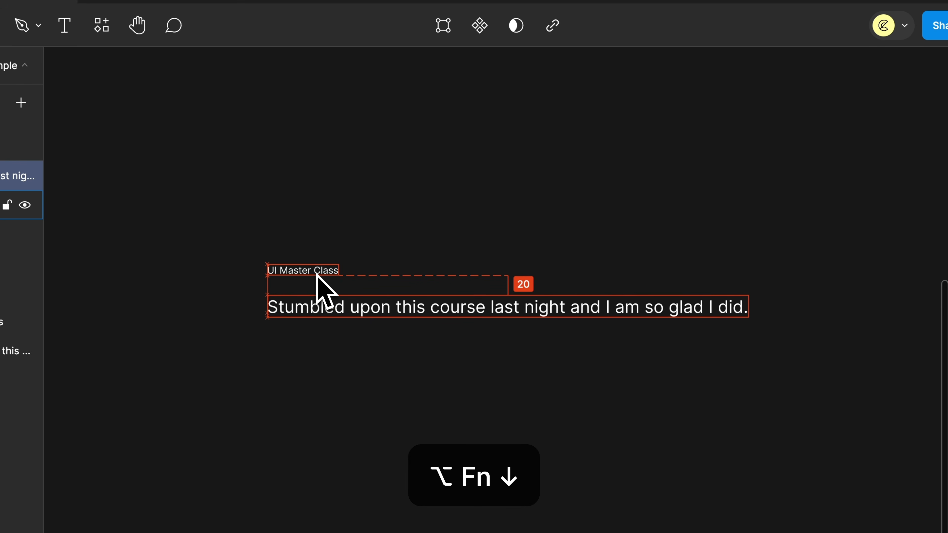
pyautogui.moveTo(370, 310); pyautogui.dragTo(490, 371)
pyautogui.click(560, 125)
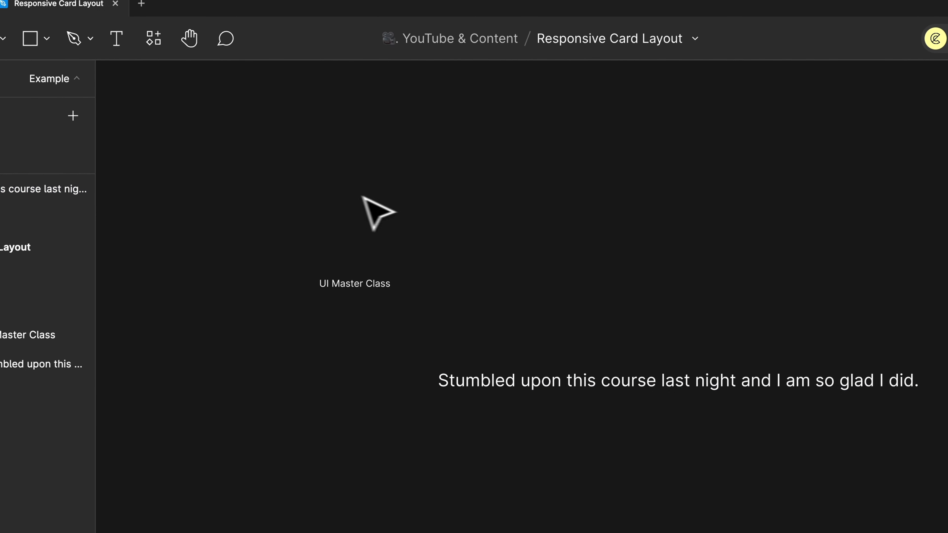
# Step: Wrap the UI Master Class and testimonial texts in an auto layout frame with vertical direction
pyautogui.moveTo(236, 197); pyautogui.dragTo(685, 489)
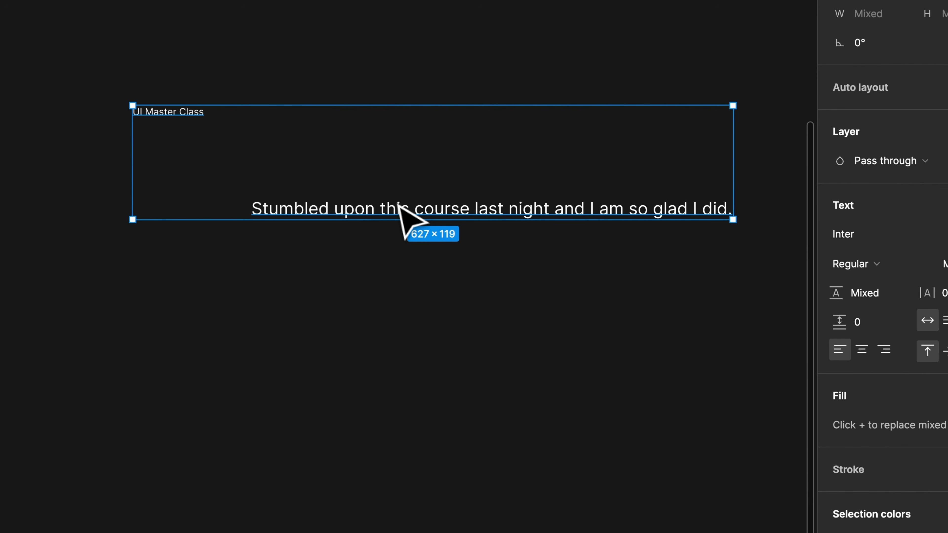
pyautogui.hotkey('shift', 'a')
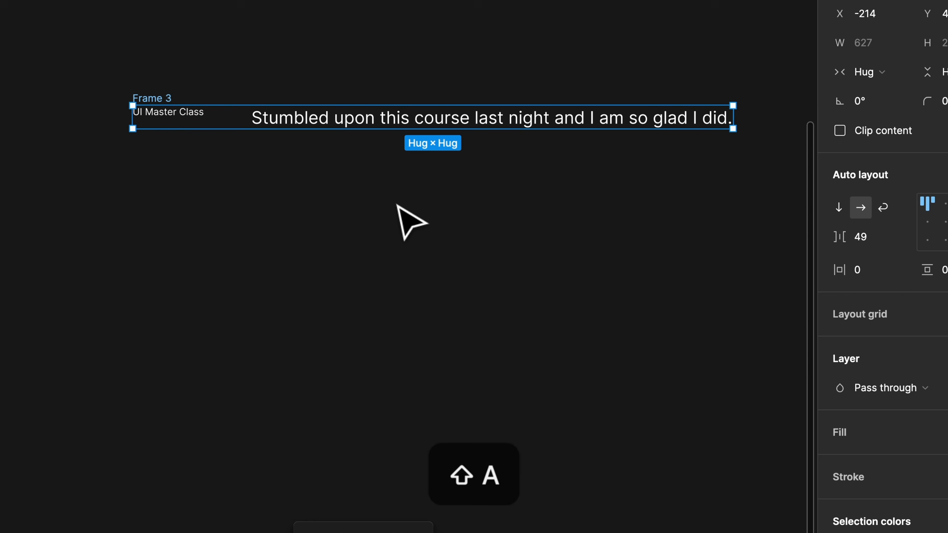
pyautogui.click(839, 208)
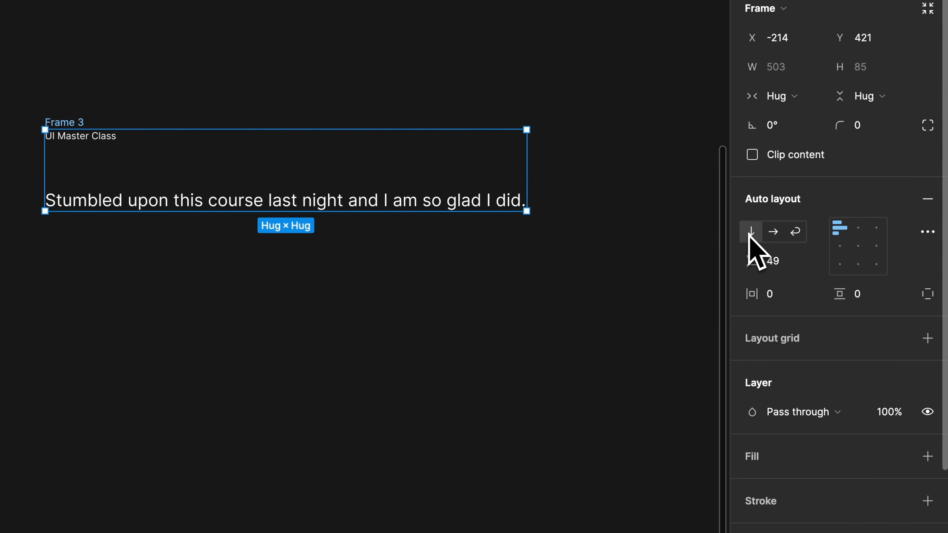
# Step: Try a vertical gap of 4 between the two texts in the auto layout frame, and settle on 8
pyautogui.click(782, 263)
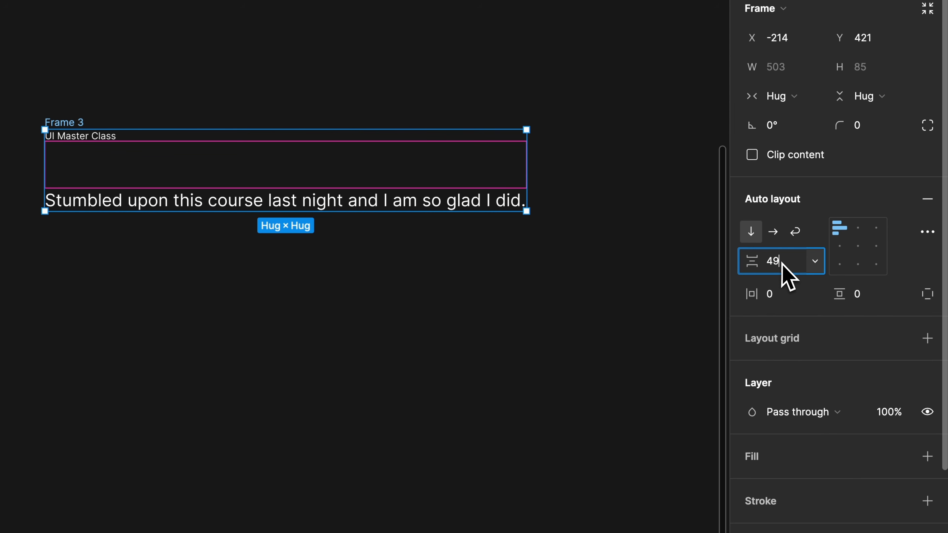
pyautogui.write('4')
pyautogui.press('Return')
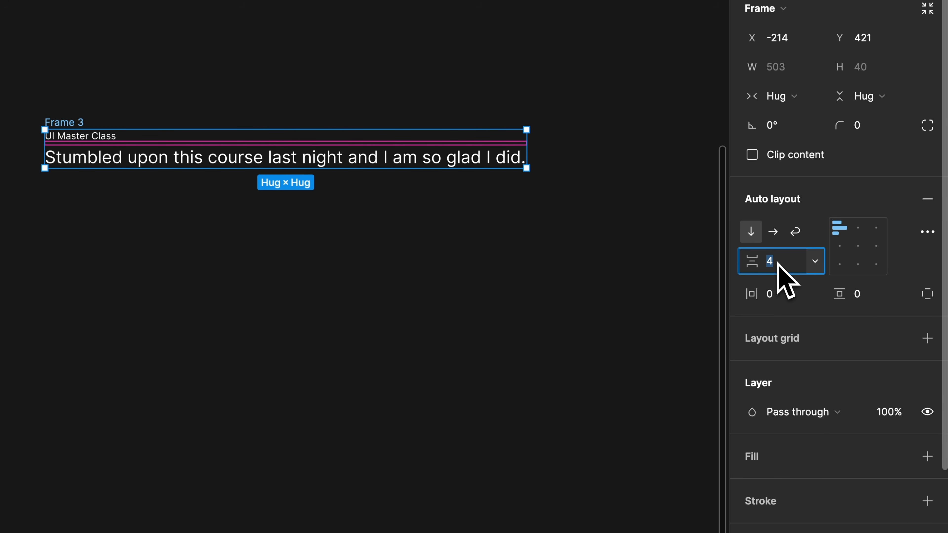
pyautogui.write('8')
pyautogui.press('Return')
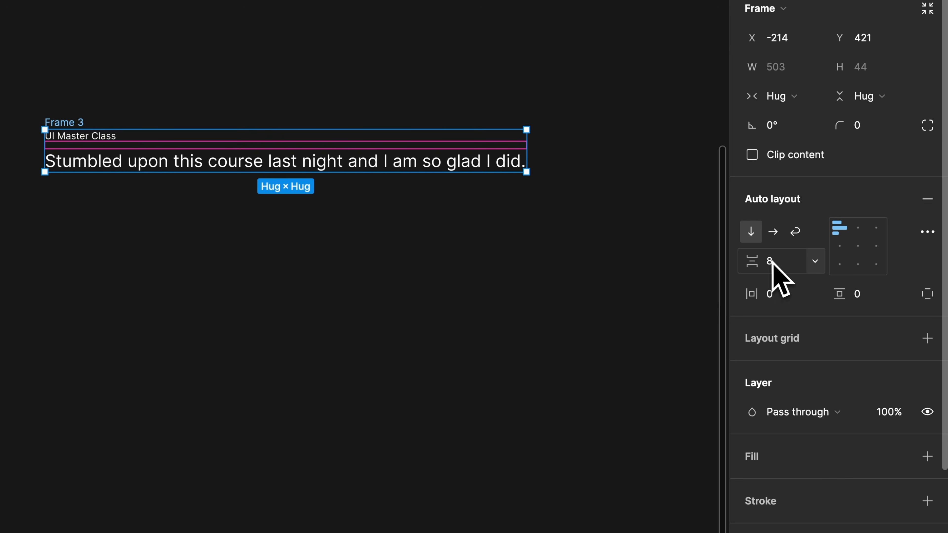
pyautogui.click(286, 166)
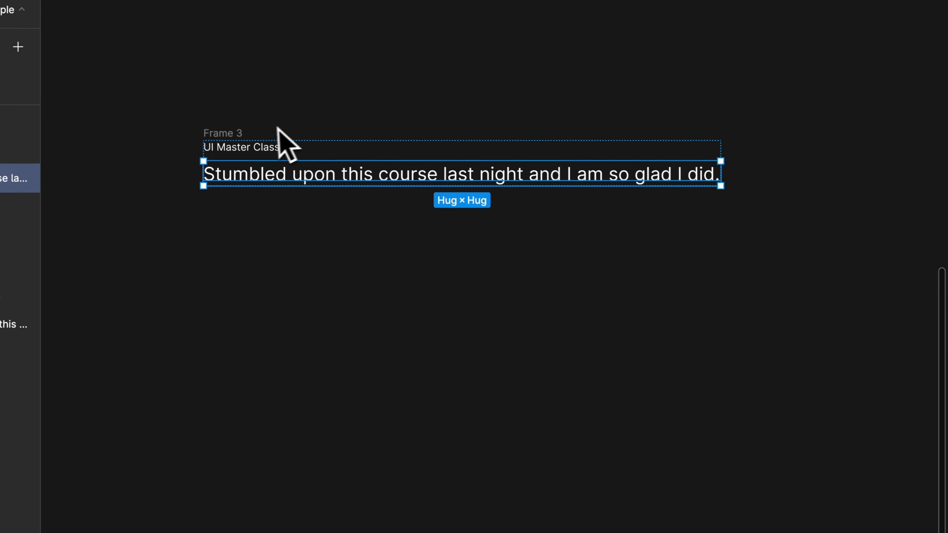
pyautogui.click(524, 275)
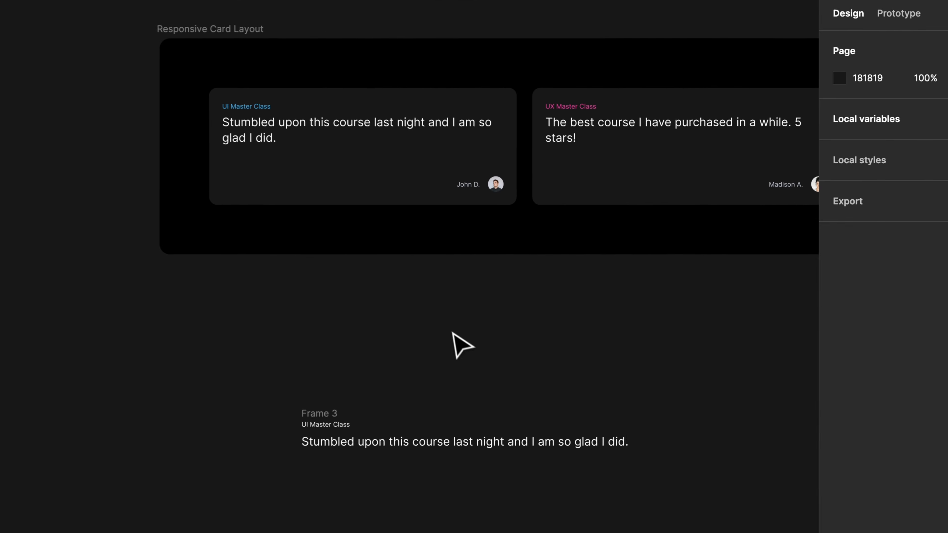
pyautogui.click(498, 186)
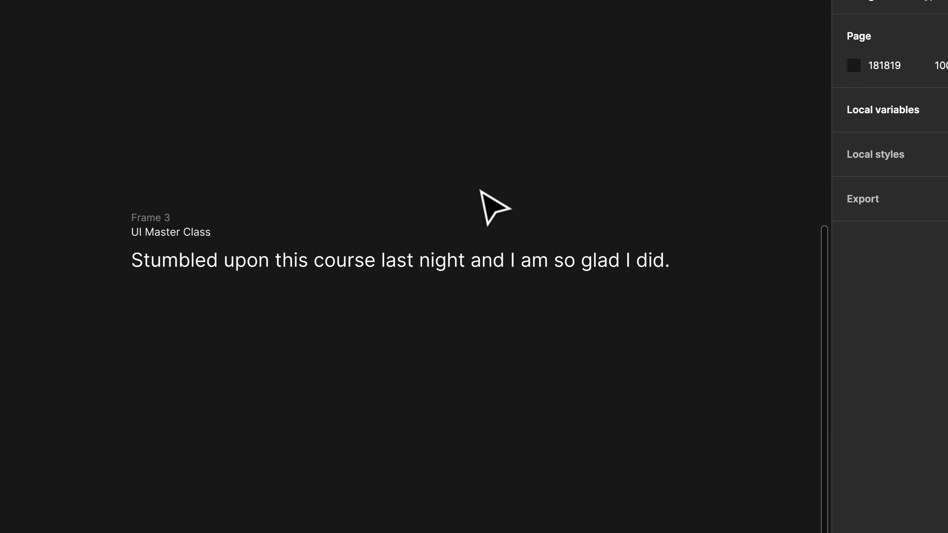
# Step: Add a text layer with the reviewer's name below the testimonial frame
pyautogui.scroll(-2, 481, 193)
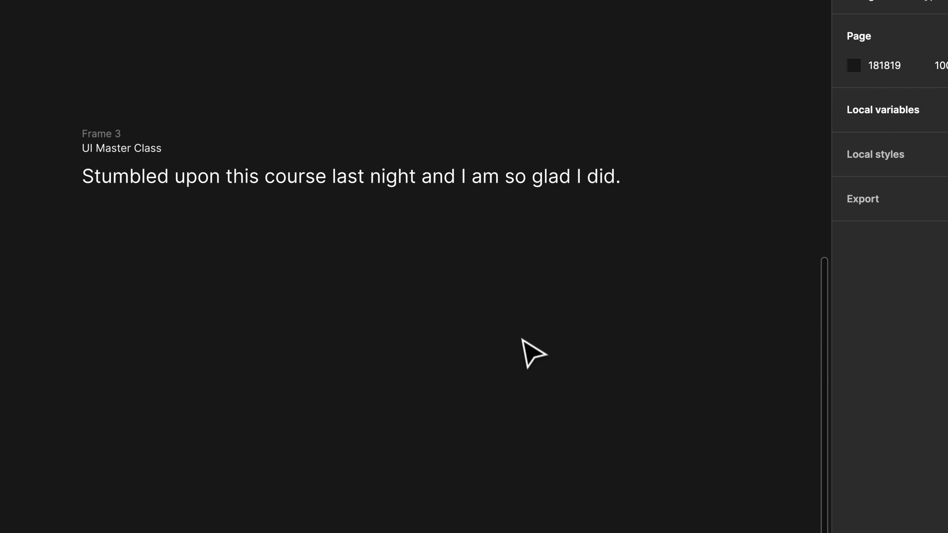
pyautogui.click(441, 296)
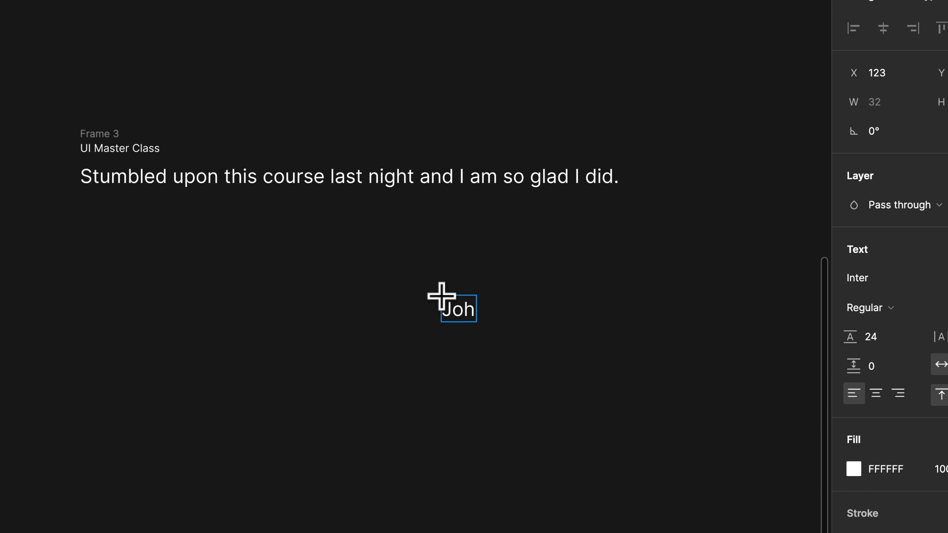
pyautogui.press('BackSpace')
pyautogui.press('BackSpace')
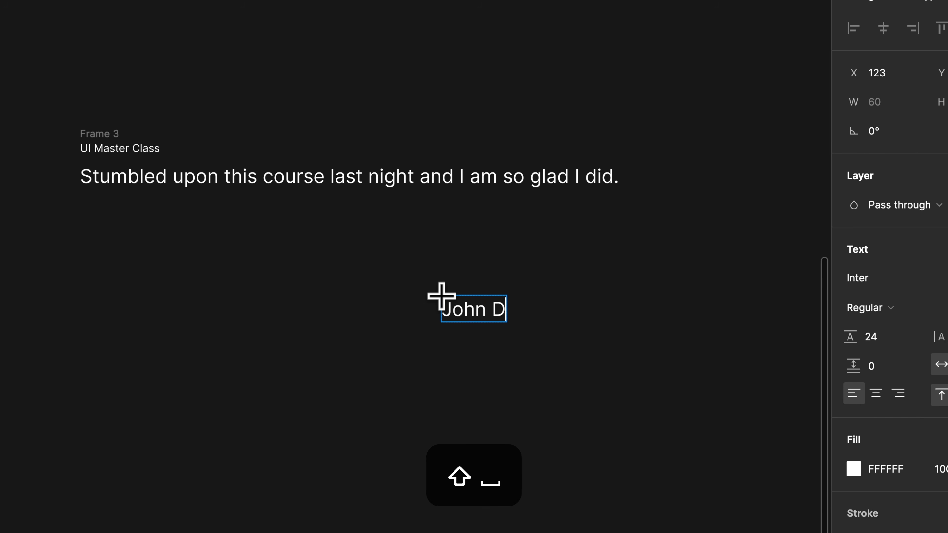
# Step: Set the reviewer name text to font size 10 with line height 12, and shift it slightly on the canvas
pyautogui.click(870, 270)
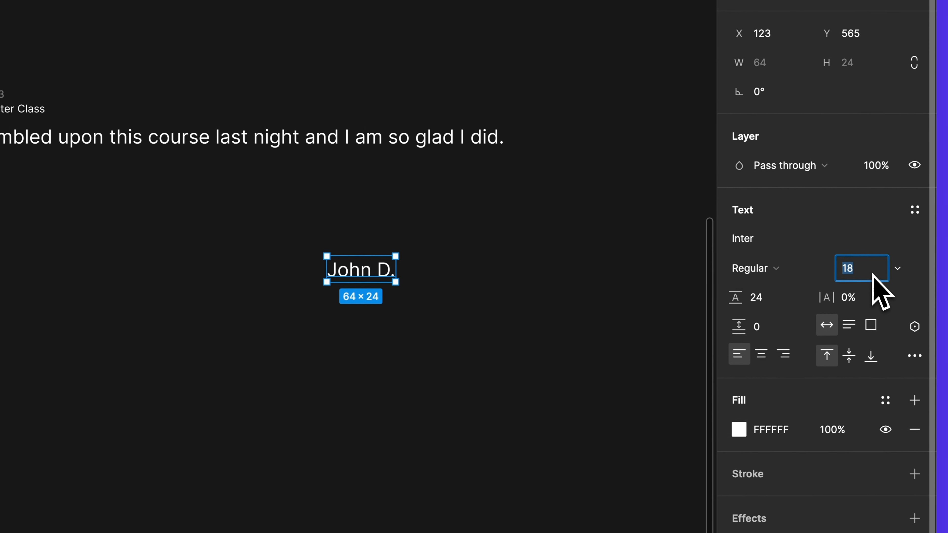
pyautogui.write('10')
pyautogui.click(773, 296)
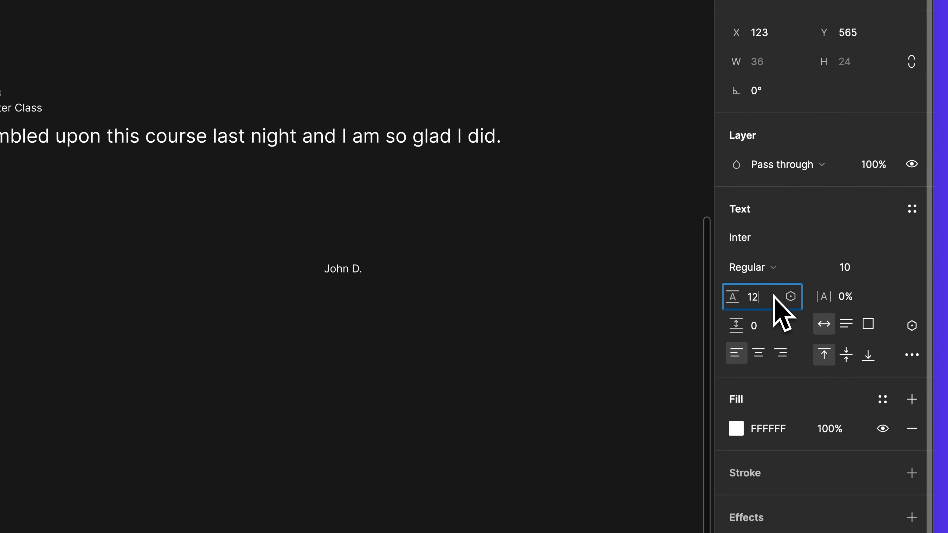
pyautogui.click(392, 286)
pyautogui.moveTo(351, 264); pyautogui.dragTo(363, 275)
pyautogui.click(424, 280)
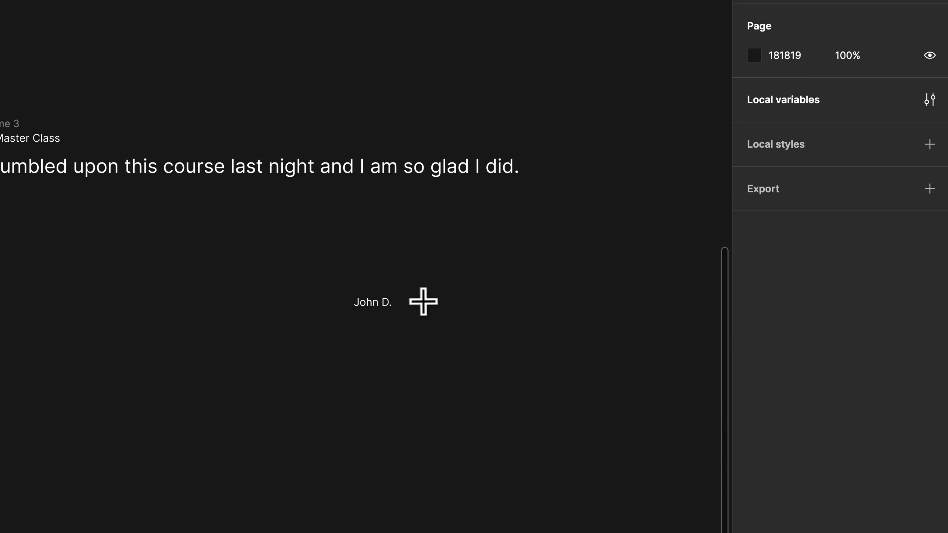
# Step: Draw a 24 × 24 circle beside the reviewer's name and fill it with blue 4255FF
pyautogui.moveTo(423, 302); pyautogui.dragTo(434, 302)
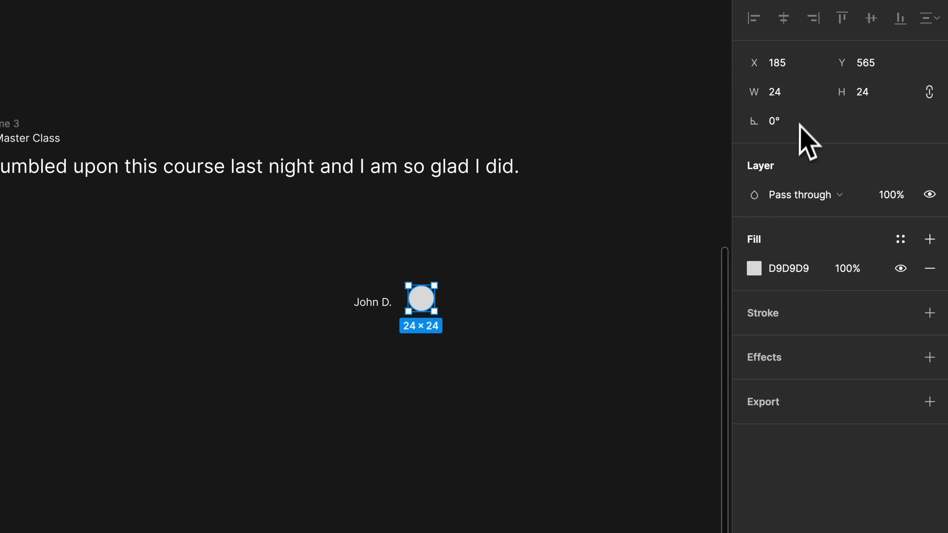
pyautogui.click(754, 268)
pyautogui.moveTo(648, 423); pyautogui.dragTo(658, 424)
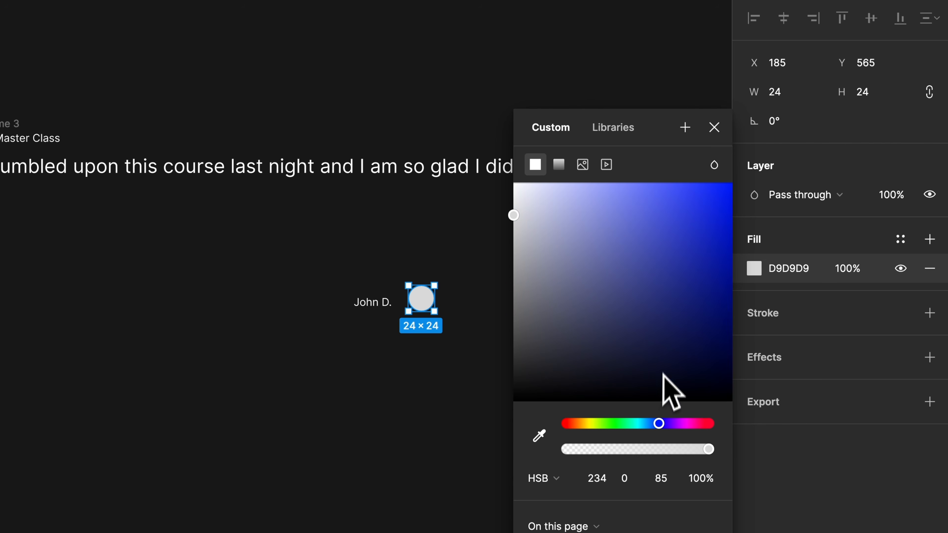
pyautogui.click(662, 212)
pyautogui.click(411, 422)
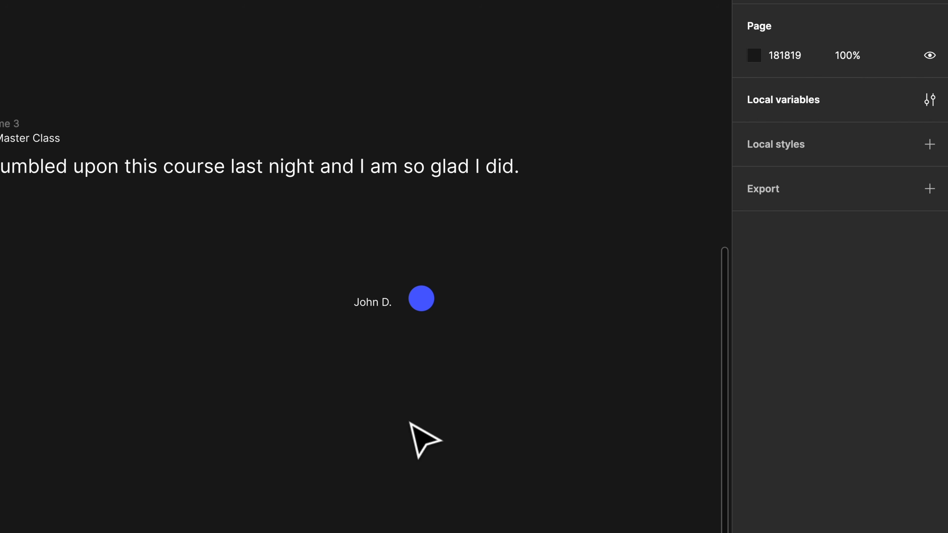
# Step: Wrap the reviewer's name and blue circle in a horizontal auto layout frame with a gap of 8
pyautogui.scroll(3, 384, 385)
pyautogui.moveTo(597, 390); pyautogui.dragTo(259, 190)
pyautogui.hotkey('shift', 'a')
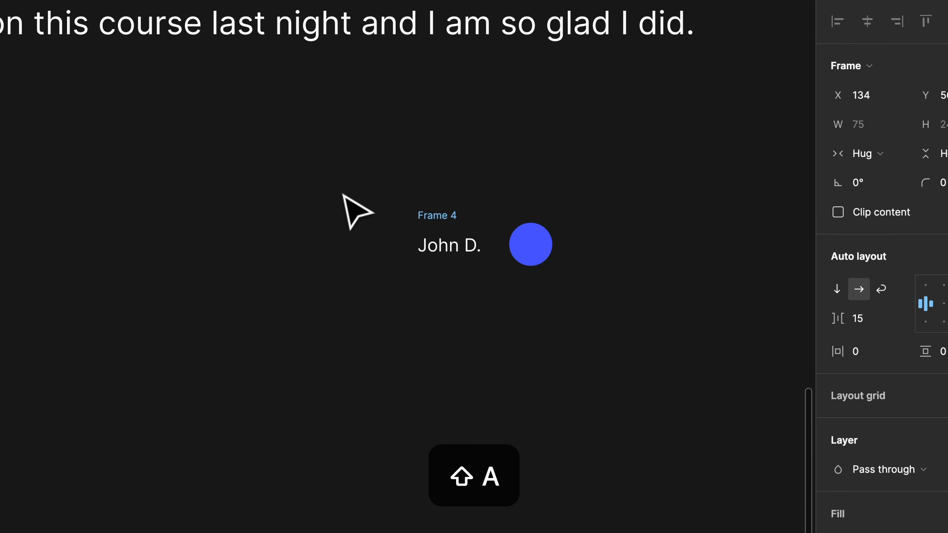
pyautogui.click(872, 319)
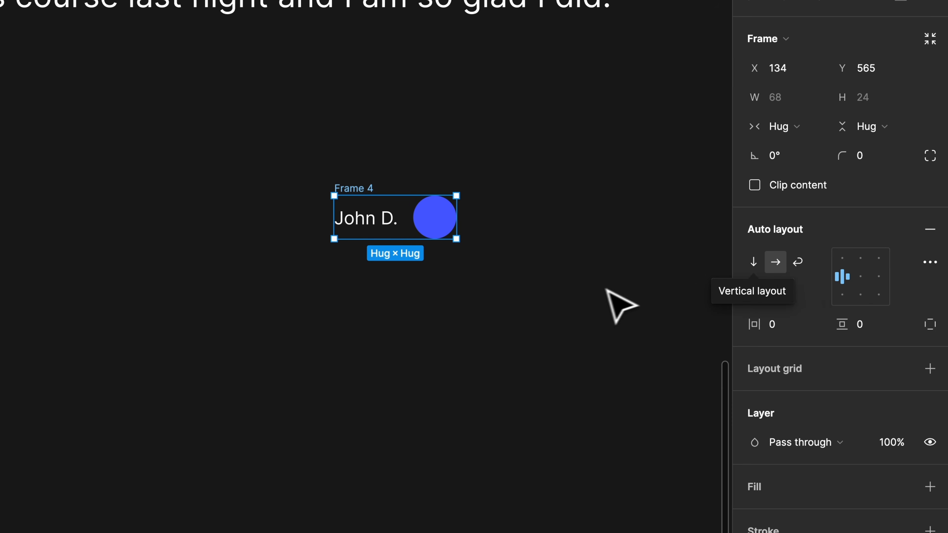
pyautogui.click(549, 313)
# Step: Reposition the testimonial frame and the name-and-circle frame on the canvas, leaving free space between them
pyautogui.scroll(-5, 546, 313)
pyautogui.scroll(1, 376, 222)
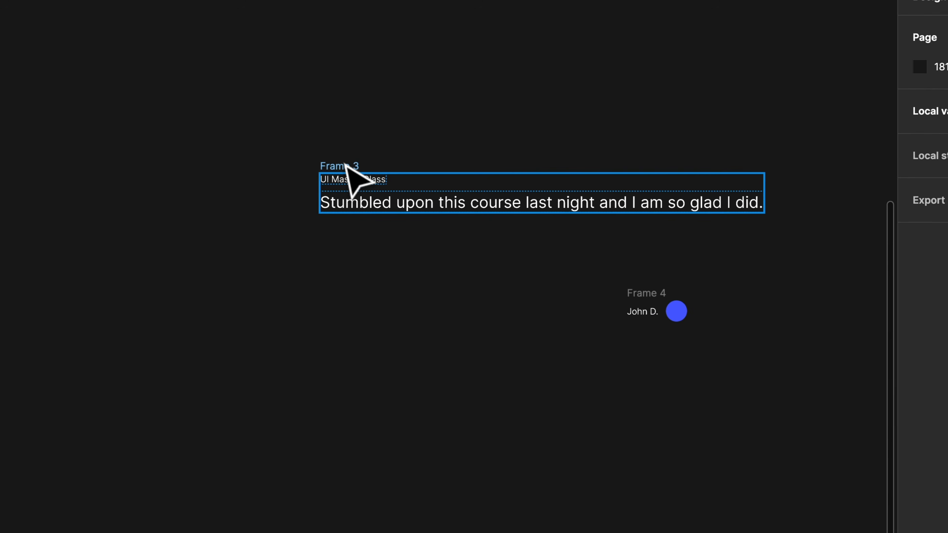
pyautogui.moveTo(344, 163); pyautogui.dragTo(312, 120)
pyautogui.moveTo(650, 294); pyautogui.dragTo(633, 304)
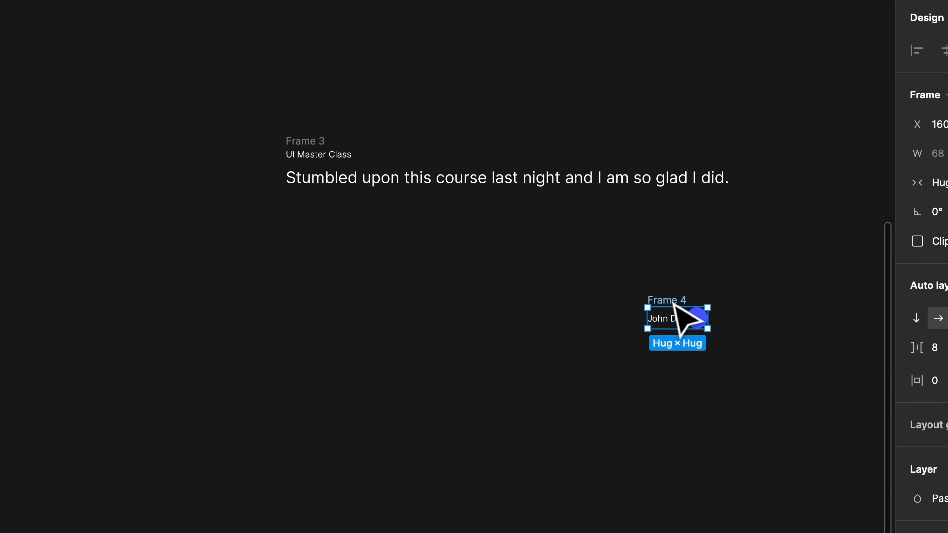
pyautogui.click(562, 308)
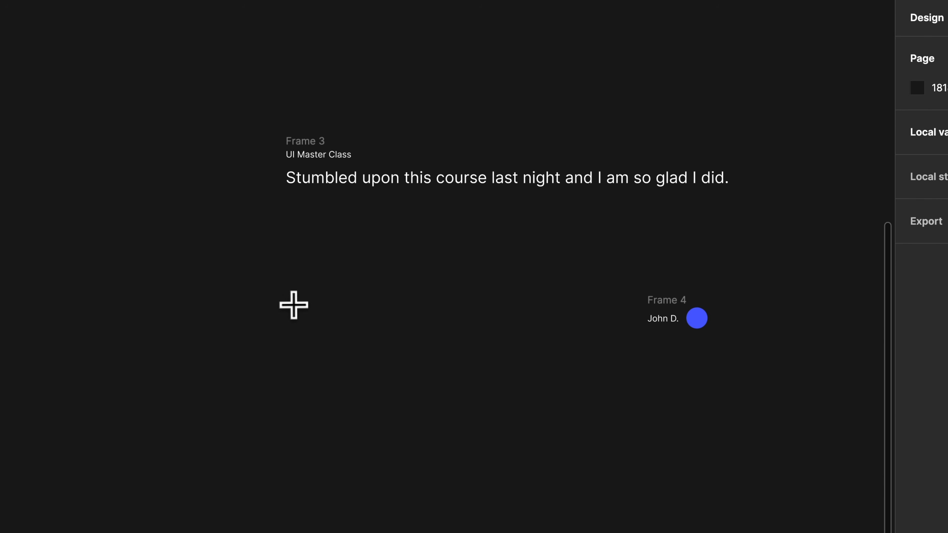
# Step: Try wrapping a row of three 36 × 36 circles in an auto layout frame, and delete that frame
pyautogui.moveTo(270, 335); pyautogui.dragTo(302, 303)
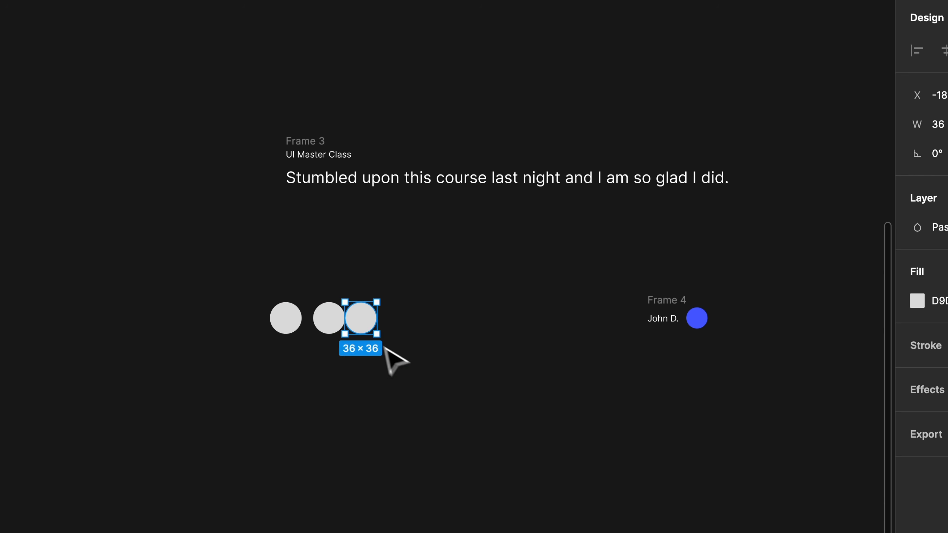
pyautogui.moveTo(384, 348); pyautogui.dragTo(288, 297)
pyautogui.hotkey('shift', 'a')
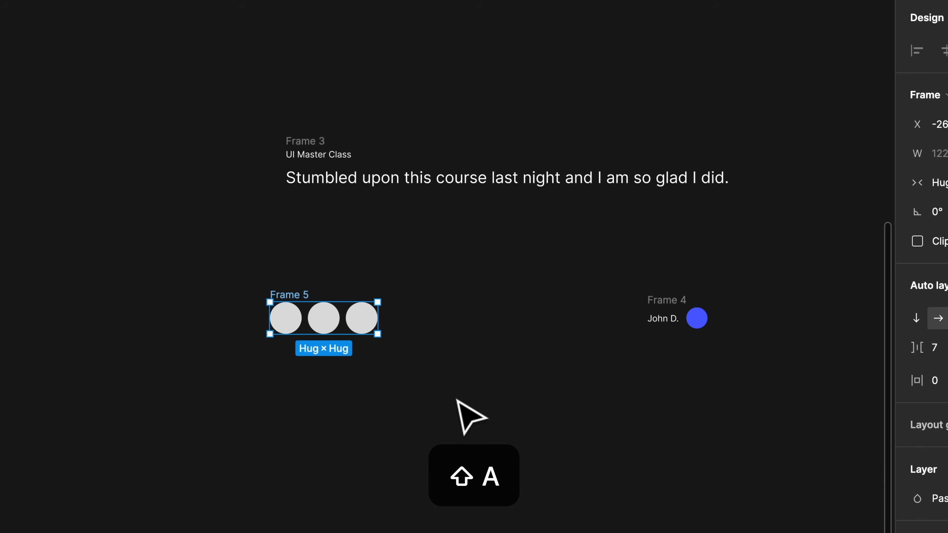
pyautogui.click(457, 400)
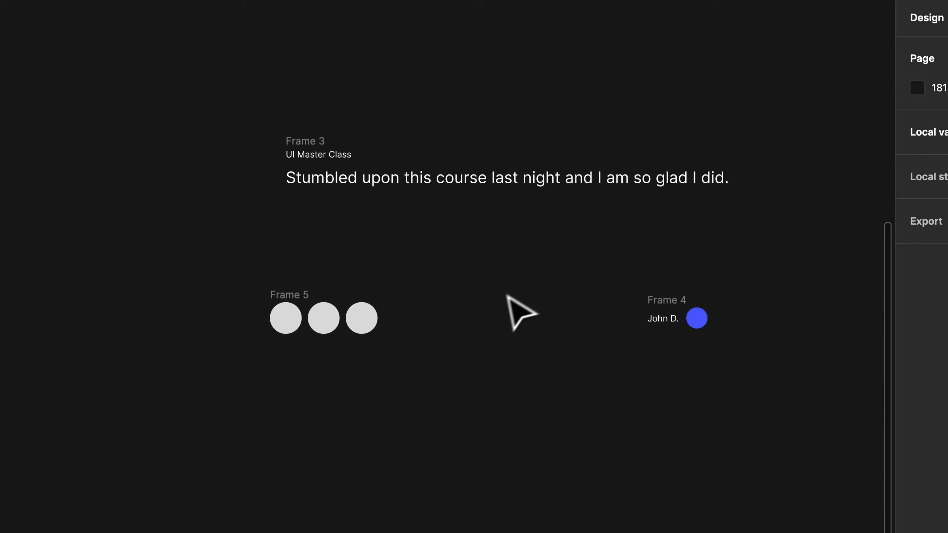
pyautogui.click(301, 302)
pyautogui.press('BackSpace')
# Step: Wrap the testimonial frame and the name frame in a vertical auto layout frame with a gap of 40
pyautogui.hscroll(2, 485, 336)
pyautogui.scroll(1, 485, 336)
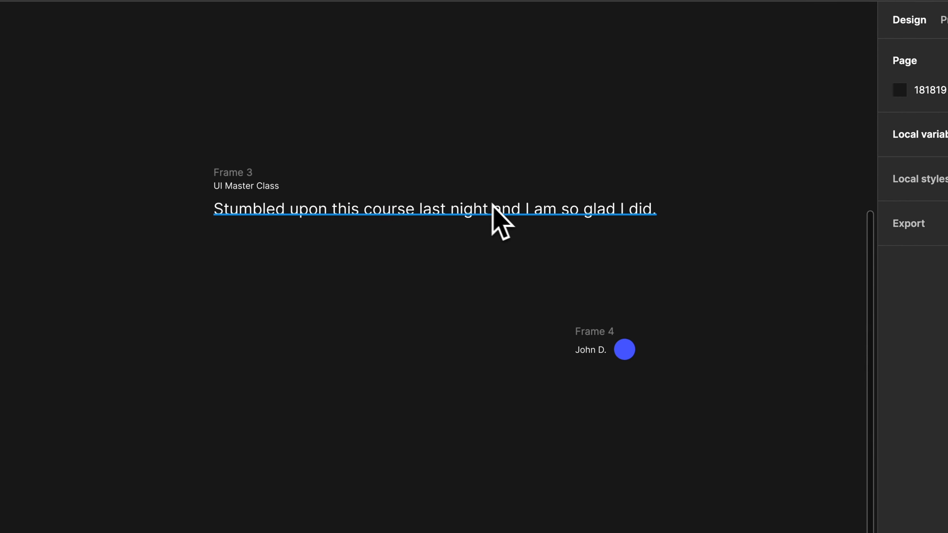
pyautogui.moveTo(200, 104); pyautogui.dragTo(806, 477)
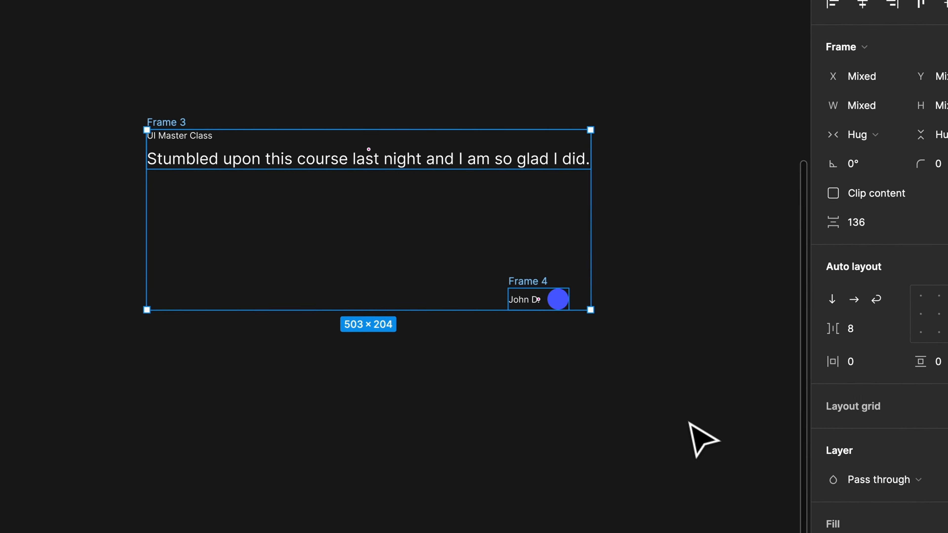
pyautogui.hotkey('shift', 'a')
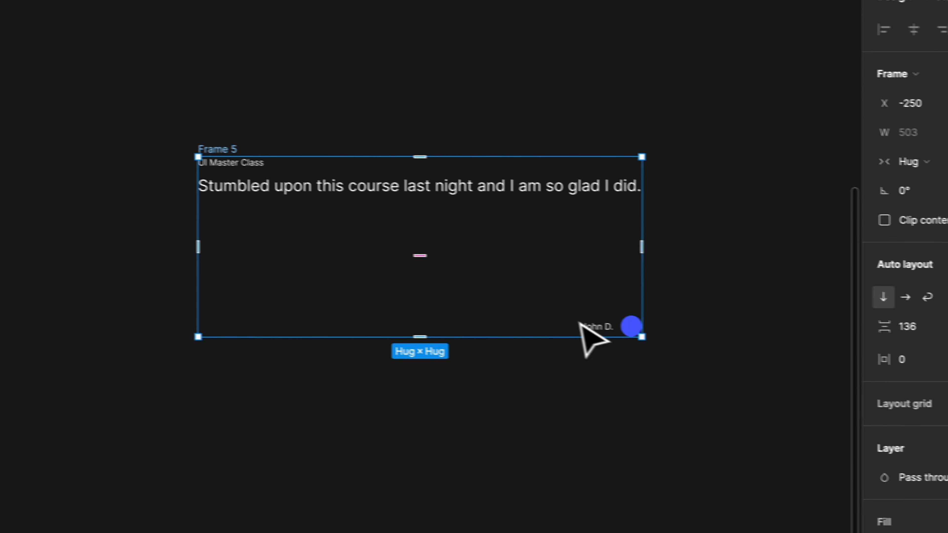
pyautogui.click(925, 329)
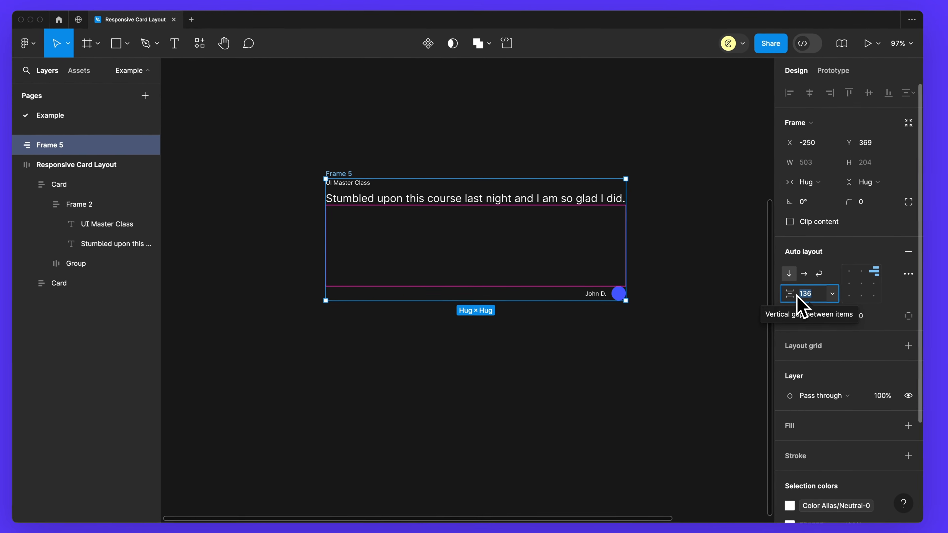
pyautogui.write('40')
pyautogui.press('Return')
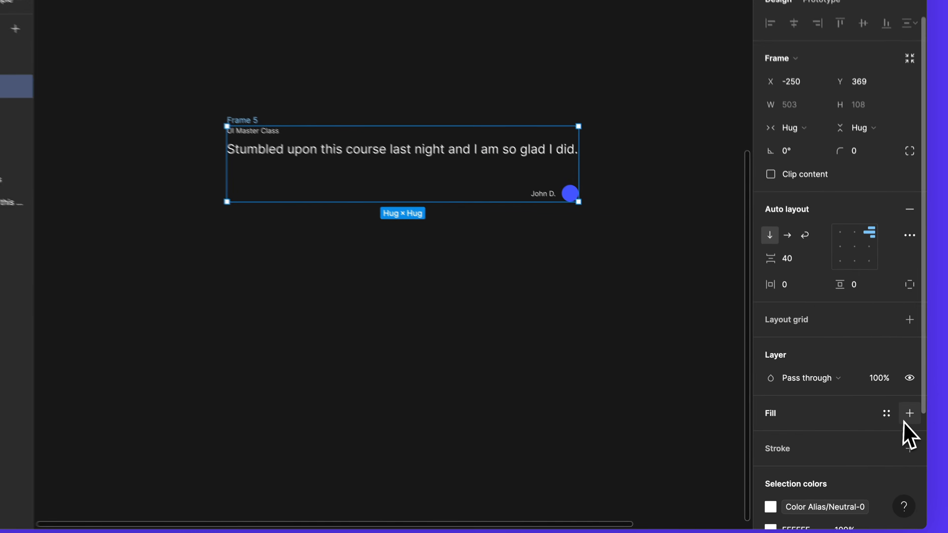
# Step: Add a dark grey 505050 fill to the outer auto layout frame
pyautogui.click(908, 424)
pyautogui.click(743, 431)
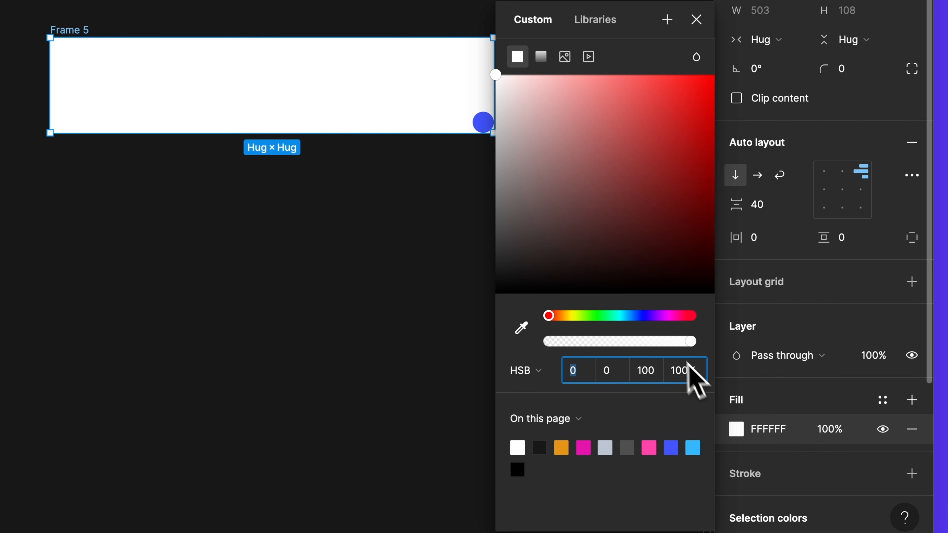
pyautogui.moveTo(549, 225); pyautogui.dragTo(444, 237)
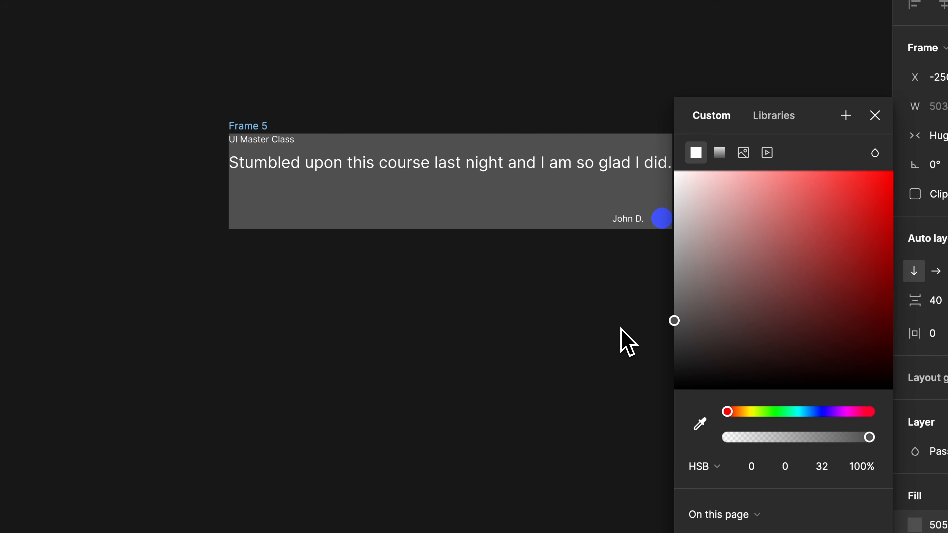
pyautogui.click(518, 358)
pyautogui.hscroll(2, 518, 359)
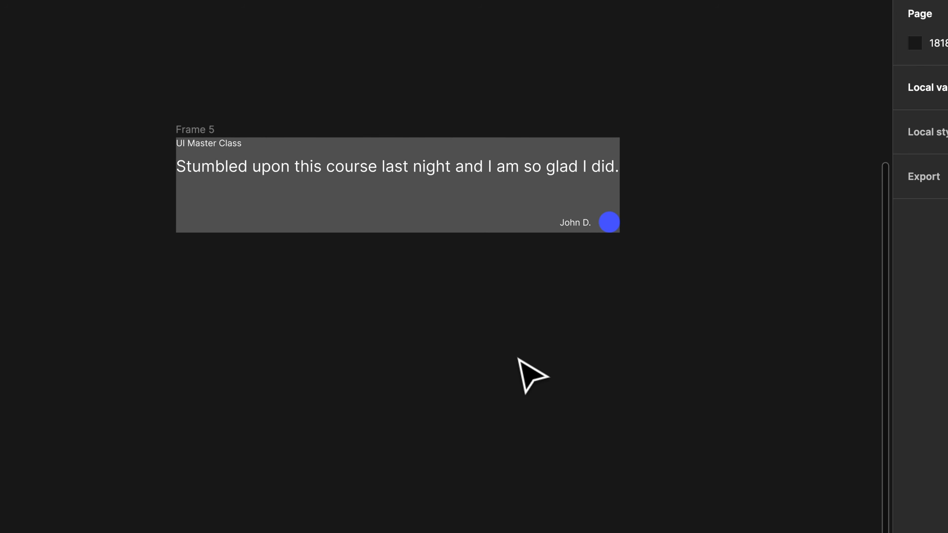
# Step: Set the card frame's horizontal and vertical padding to 24
pyautogui.scroll(5, 297, 170)
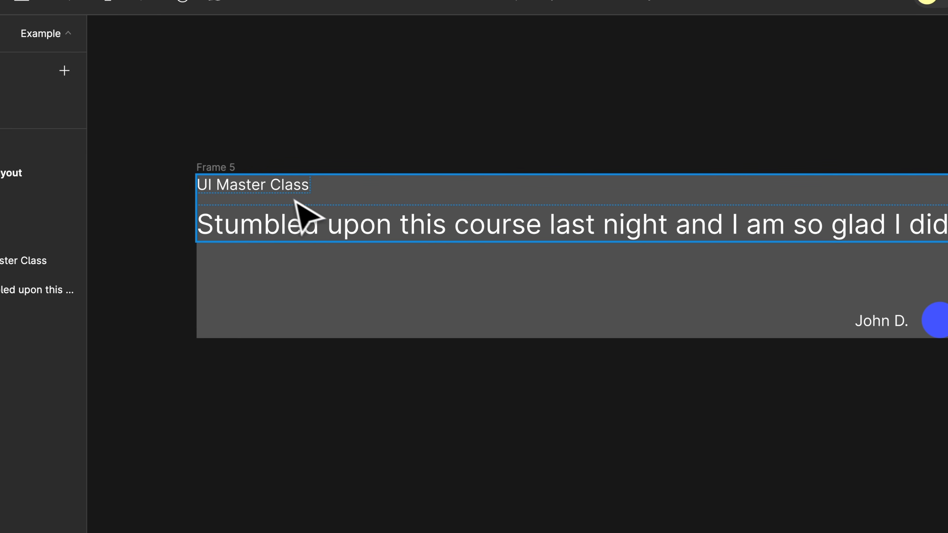
pyautogui.click(317, 181)
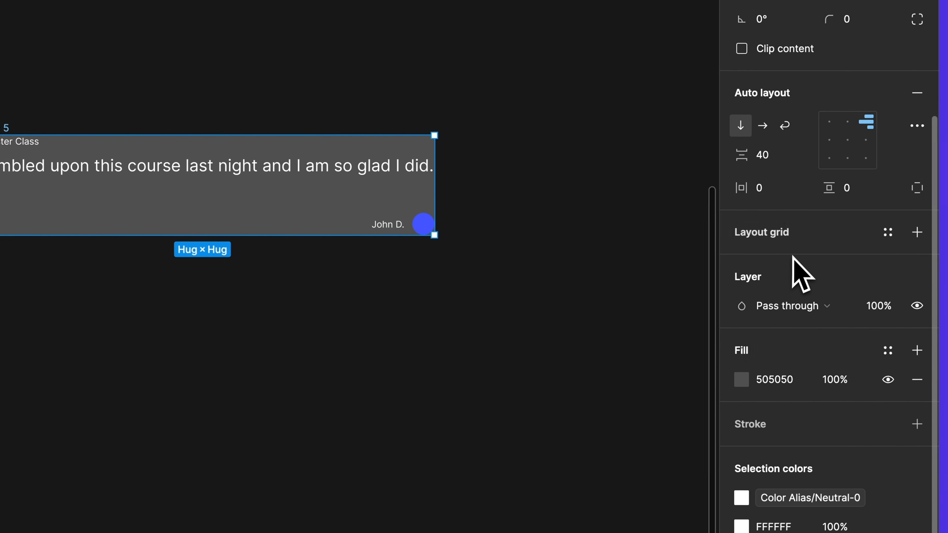
pyautogui.click(774, 190)
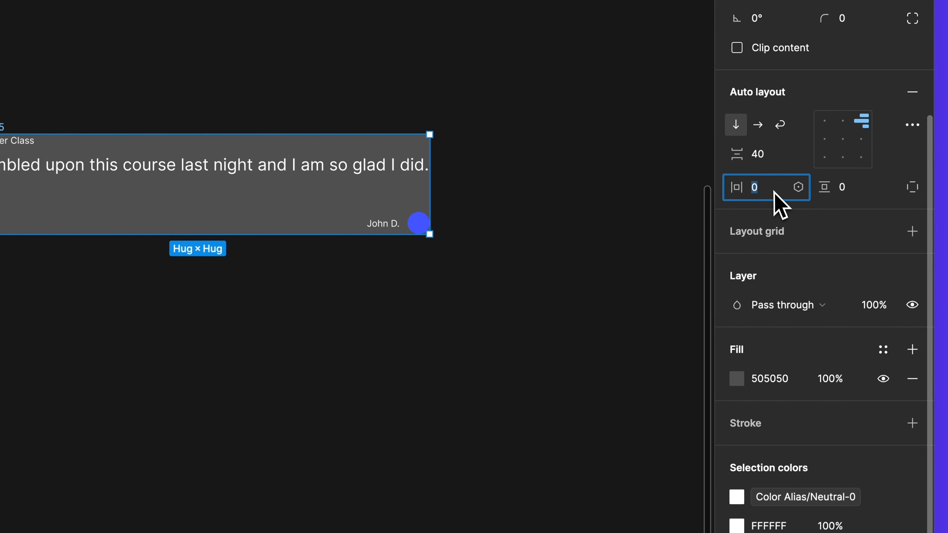
pyautogui.click(844, 193)
pyautogui.write('24')
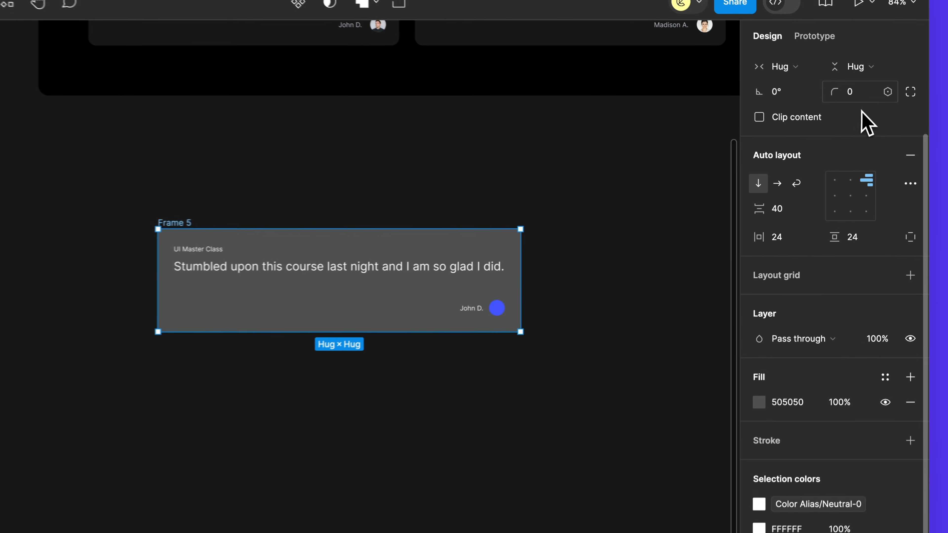
# Step: Round the card frame's corners with a radius of 12
pyautogui.click(853, 27)
pyautogui.write('12')
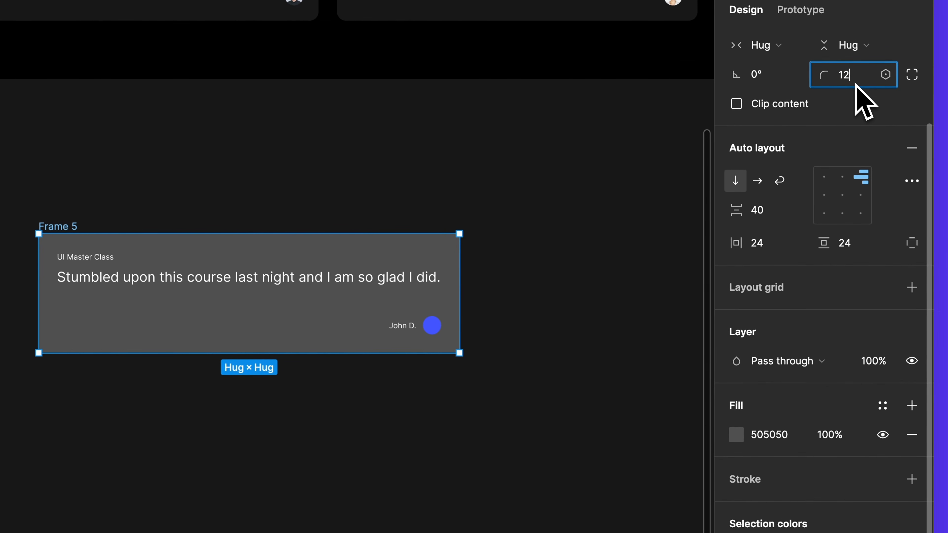
pyautogui.click(614, 333)
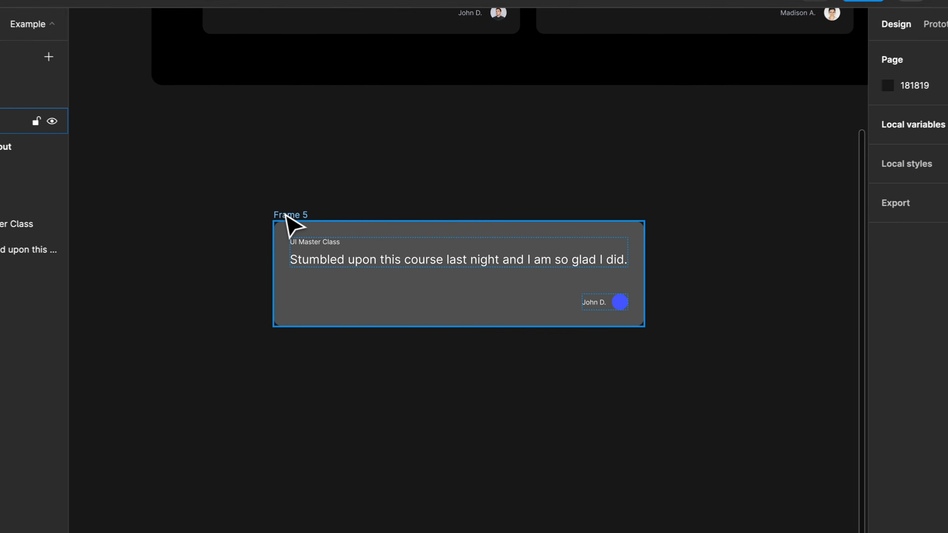
# Step: Try narrowing the card frame to about 251 px and widening it again, and undo the resizing
pyautogui.click(334, 220)
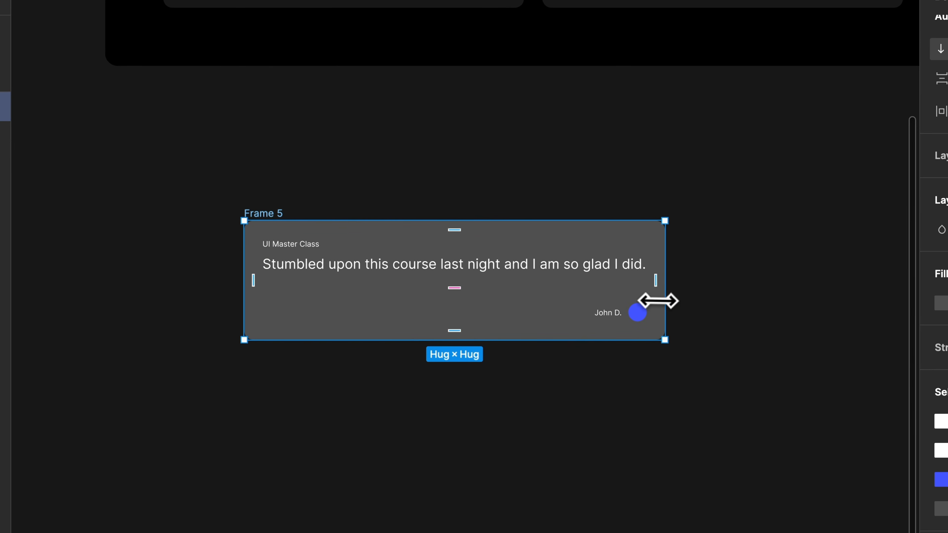
pyautogui.moveTo(660, 303); pyautogui.dragTo(429, 305)
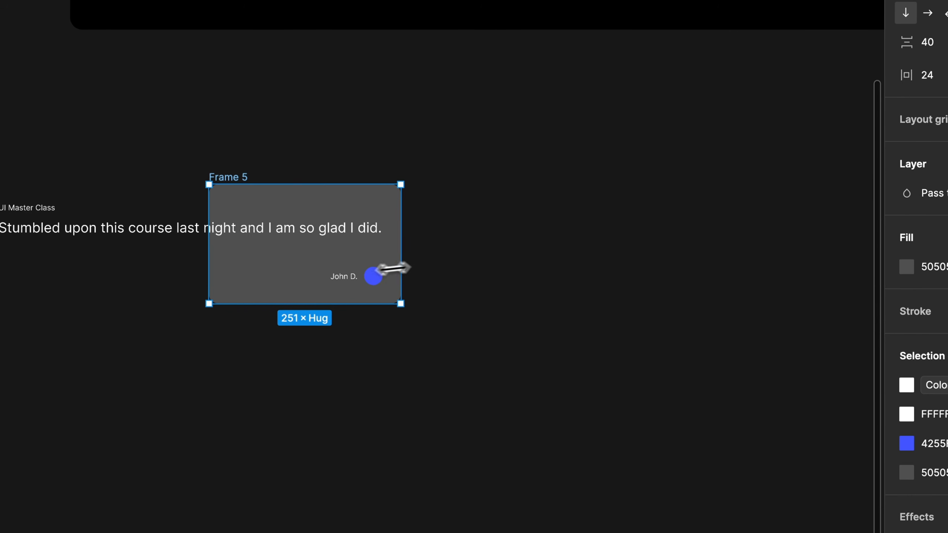
pyautogui.moveTo(394, 268); pyautogui.dragTo(506, 275)
pyautogui.press('super+z')
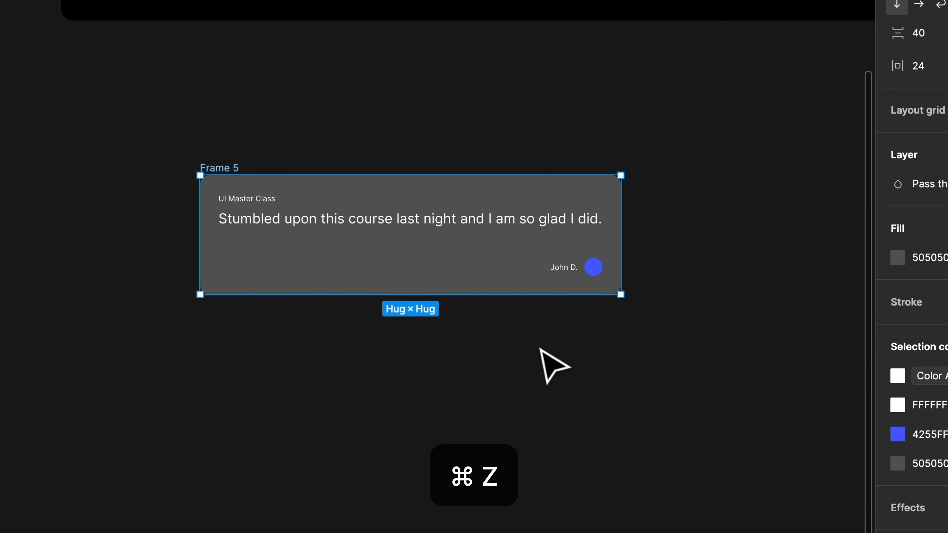
pyautogui.click(554, 363)
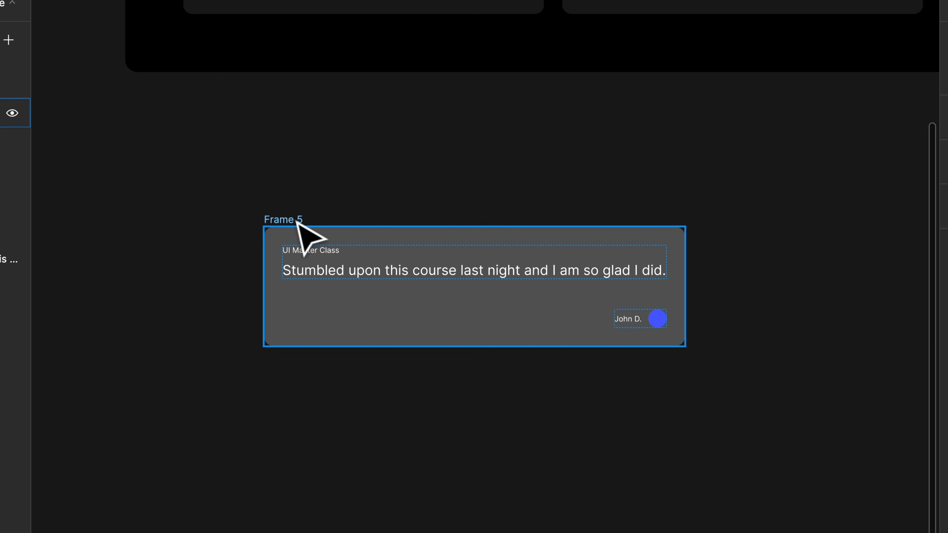
# Step: Set the width of the frame holding the two text lines to fill container, and widen the card frame
pyautogui.click(343, 275)
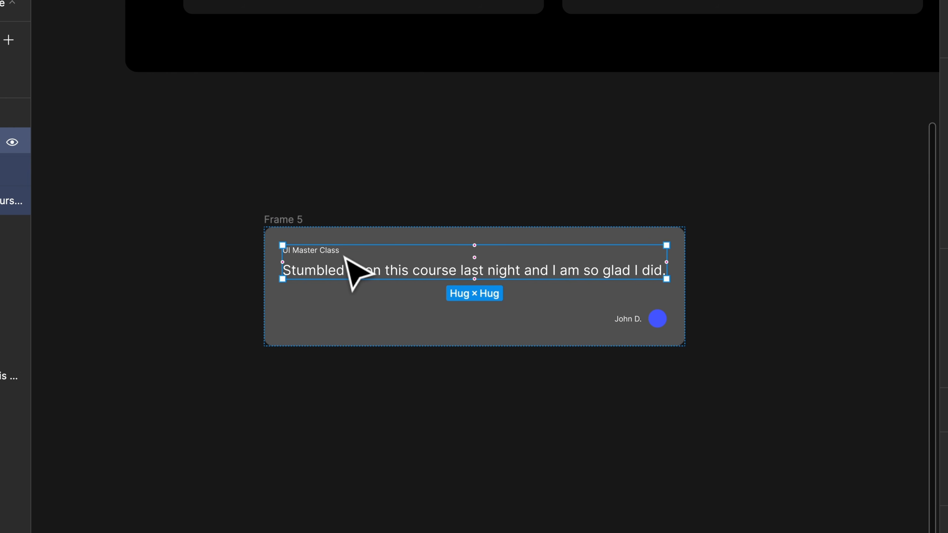
pyautogui.click(634, 320)
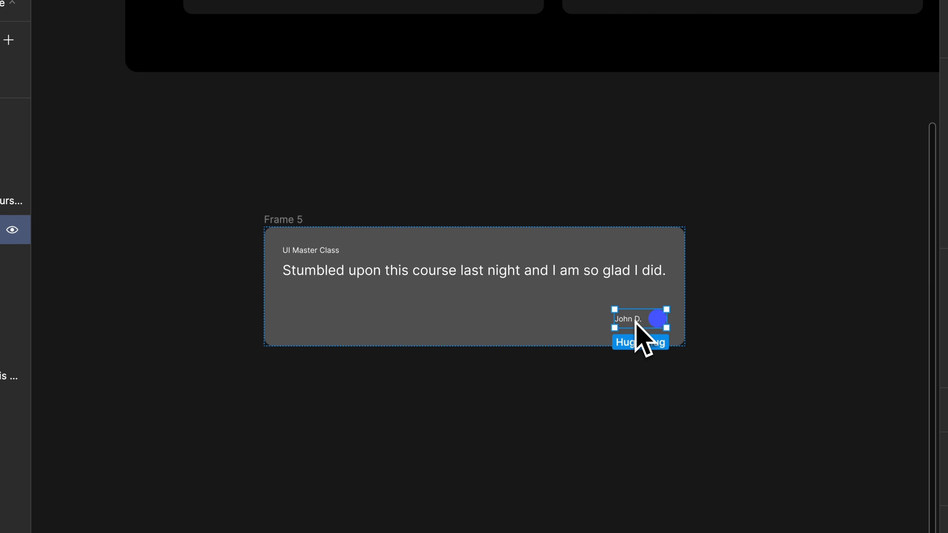
pyautogui.click(615, 277)
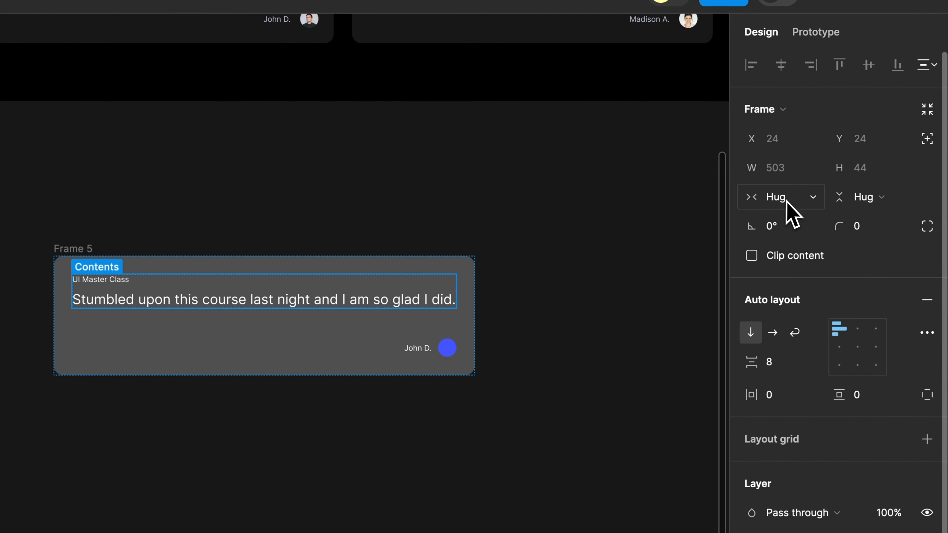
pyautogui.click(788, 200)
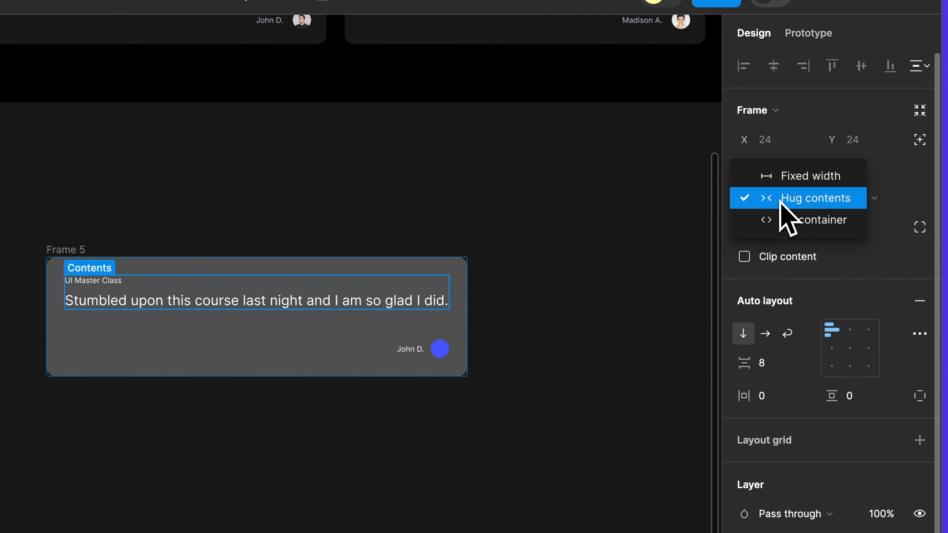
pyautogui.click(765, 229)
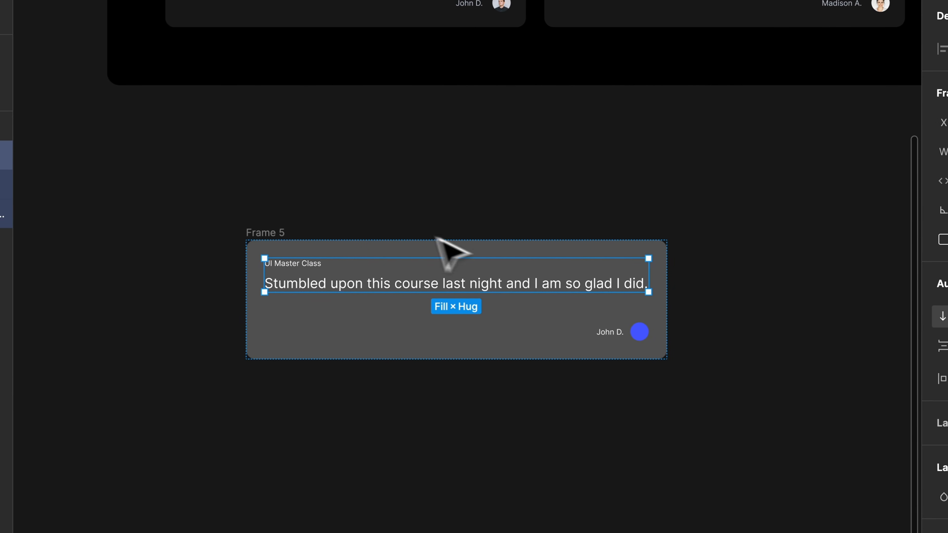
pyautogui.click(274, 233)
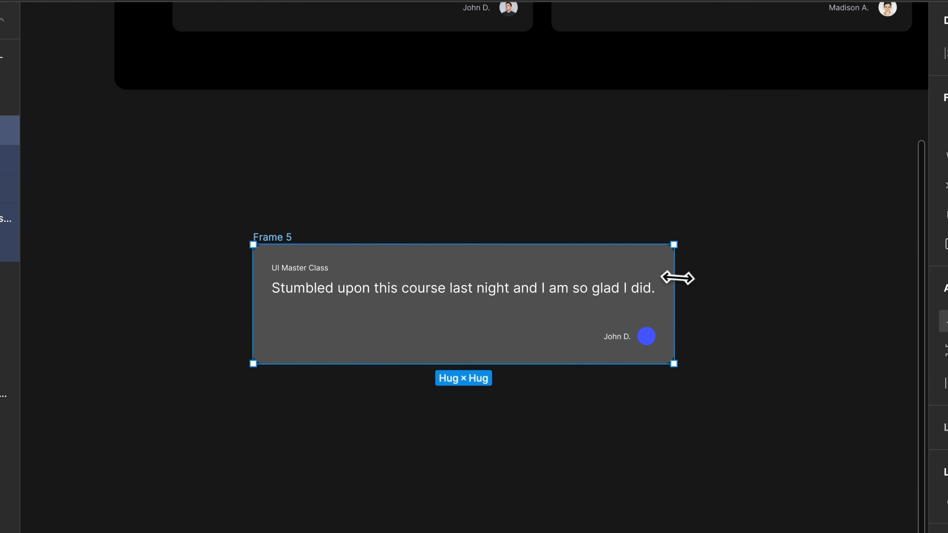
pyautogui.moveTo(678, 279); pyautogui.dragTo(851, 280)
# Step: Set the width of both the heading and the quote text layers to fill container
pyautogui.click(616, 290)
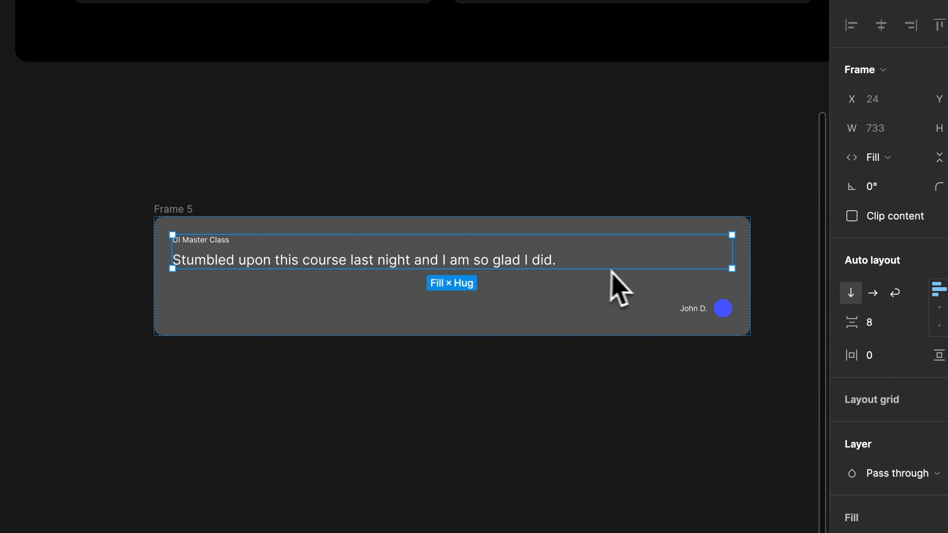
pyautogui.click(534, 264)
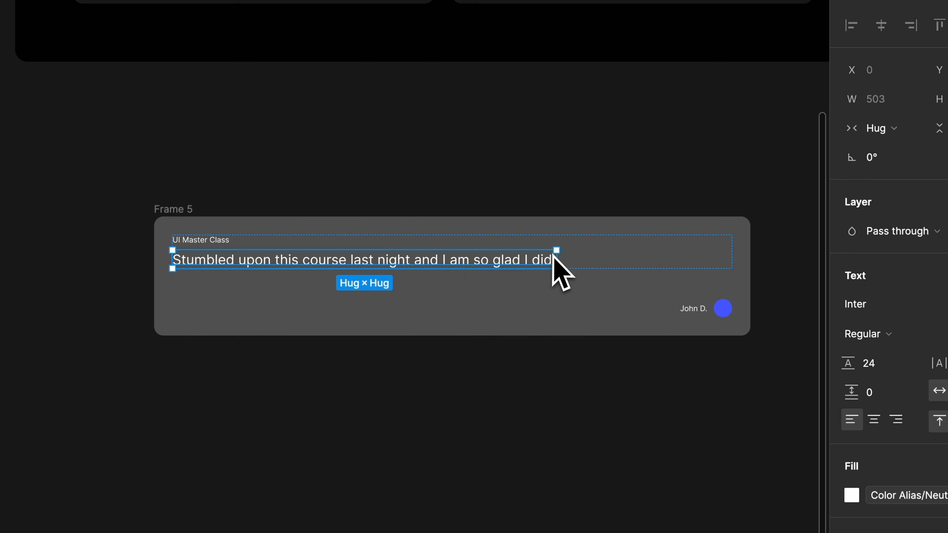
pyautogui.keyDown('shift'); pyautogui.click(217, 240); pyautogui.keyUp('shift')
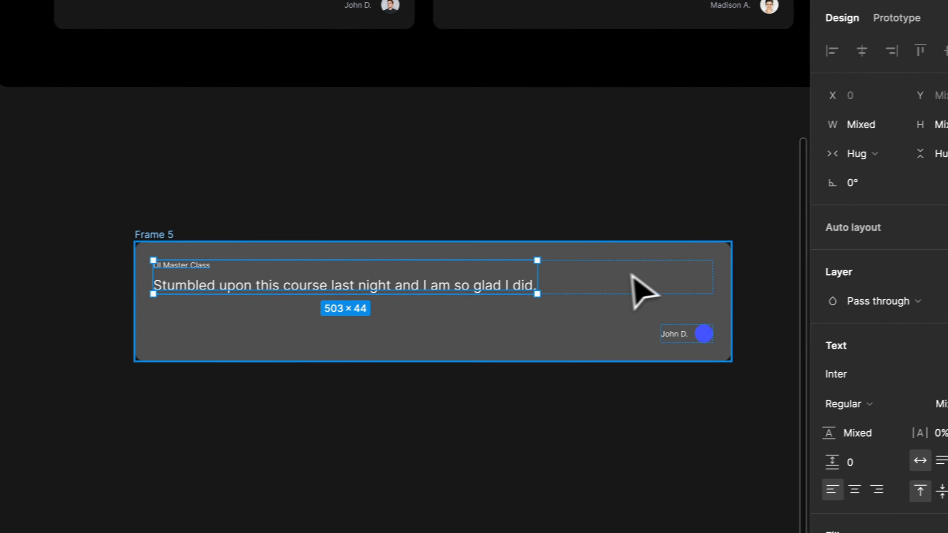
pyautogui.click(859, 154)
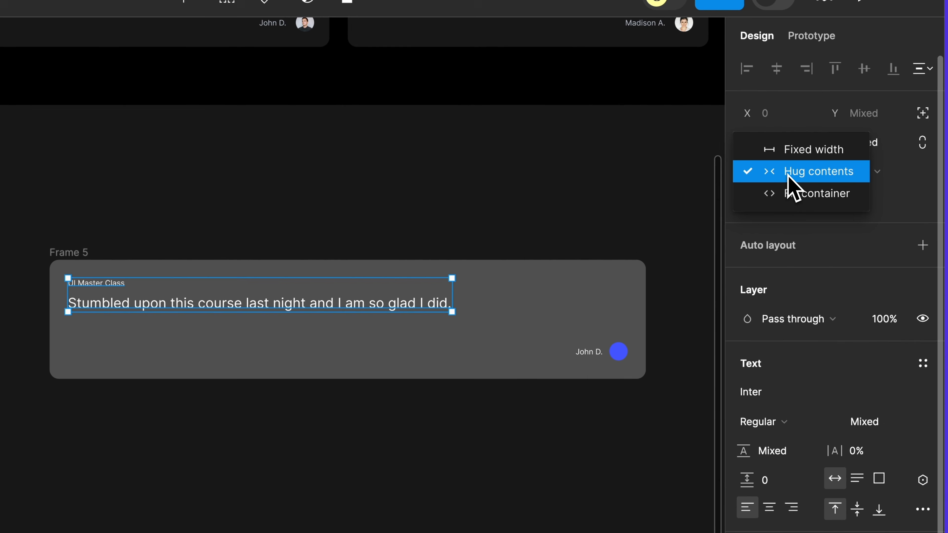
pyautogui.click(794, 198)
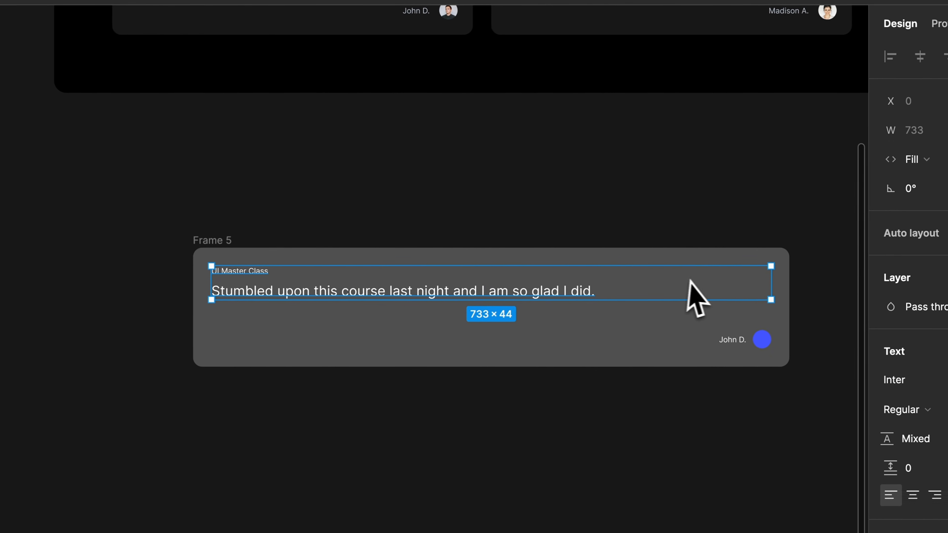
# Step: Narrow the card frame to 322 px so the quote text wraps
pyautogui.click(529, 249)
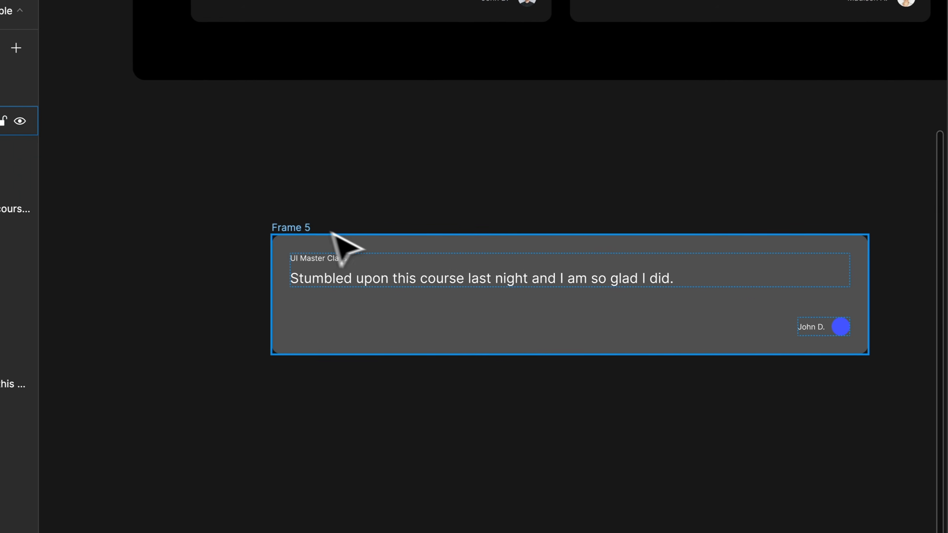
pyautogui.click(333, 237)
pyautogui.moveTo(862, 309); pyautogui.dragTo(611, 309)
pyautogui.moveTo(470, 270); pyautogui.dragTo(391, 264)
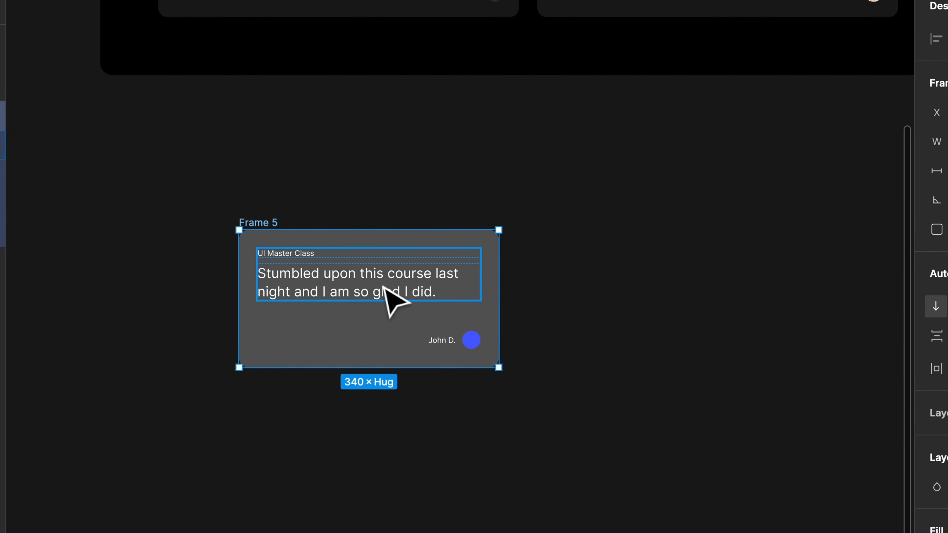
pyautogui.click(385, 287)
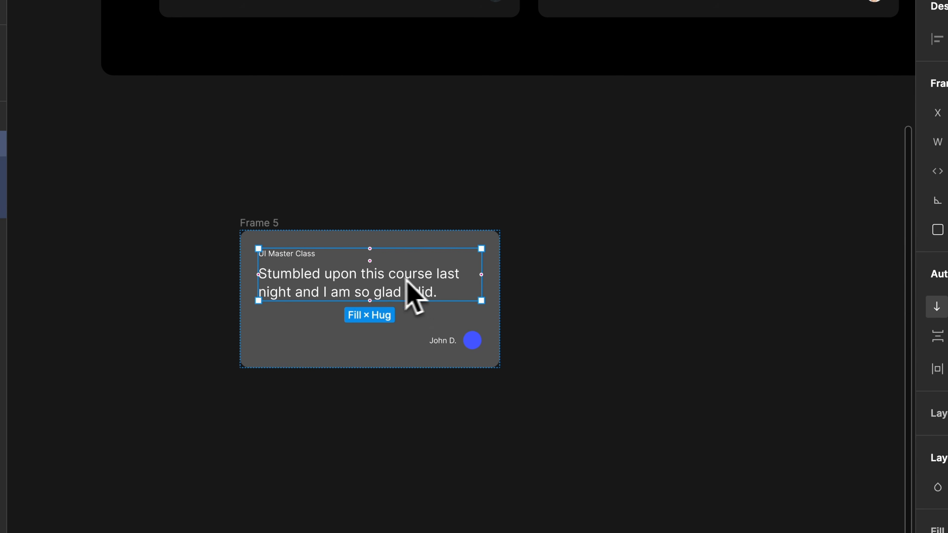
pyautogui.click(272, 223)
pyautogui.moveTo(503, 279); pyautogui.dragTo(489, 279)
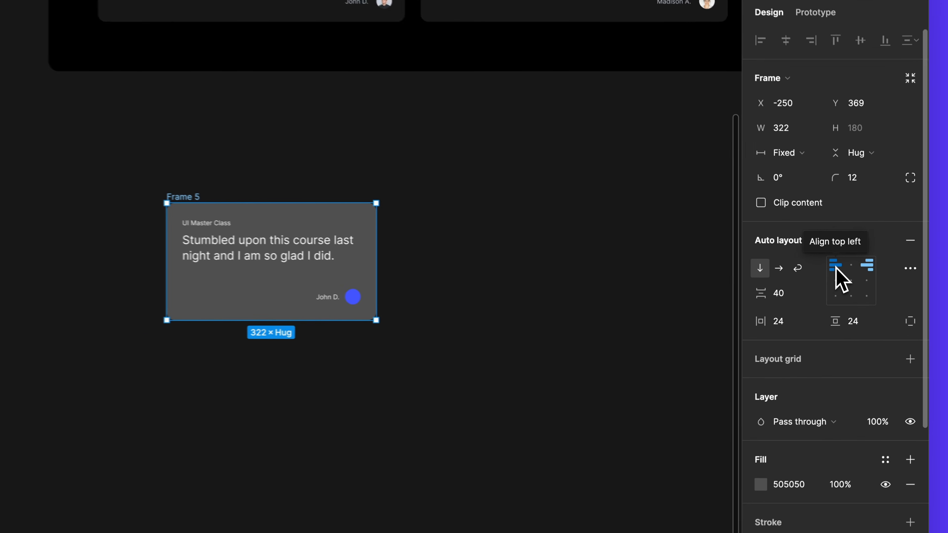
# Step: Try top-left alignment on the card frame's auto layout and return it to top-right
pyautogui.click(850, 272)
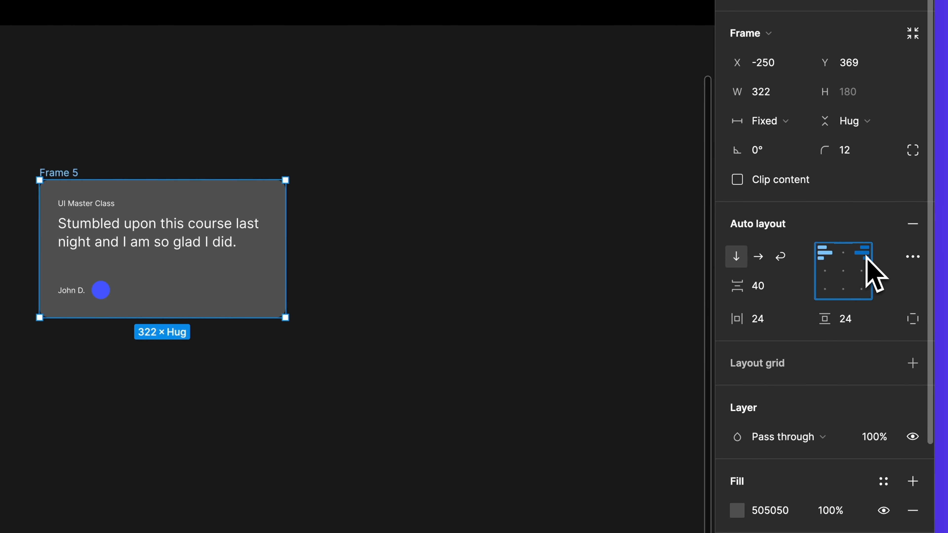
pyautogui.click(866, 257)
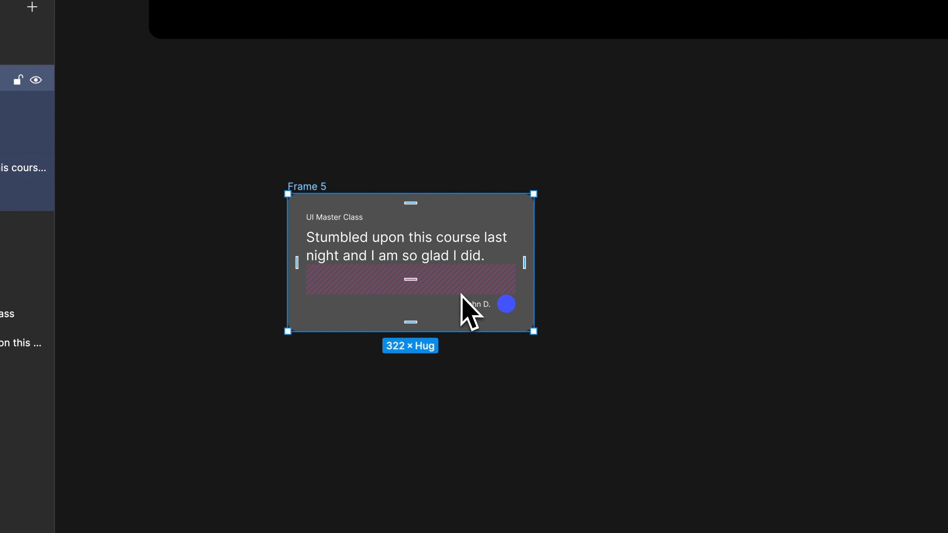
pyautogui.click(619, 338)
# Step: Move the card aside and place two 208 px wide copies next to it, about 17 px apart
pyautogui.moveTo(316, 190); pyautogui.dragTo(240, 194)
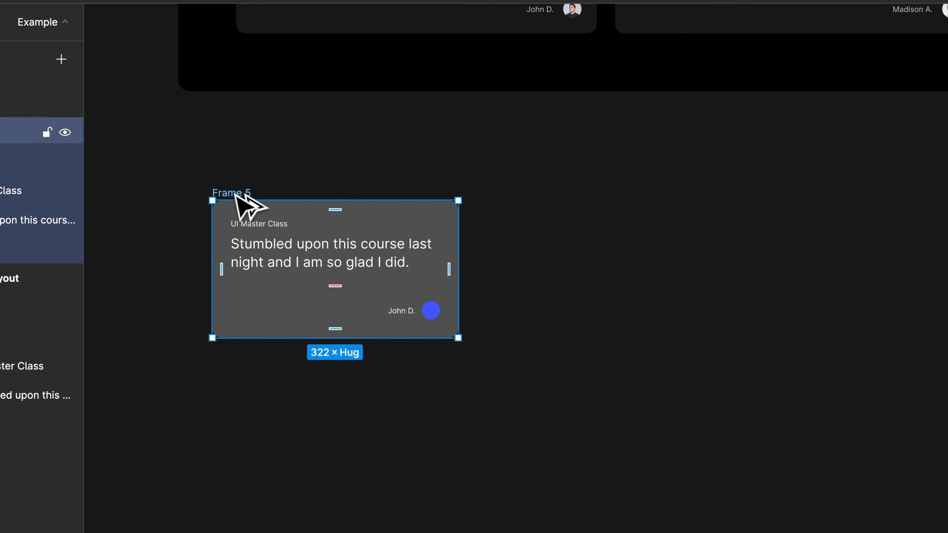
pyautogui.moveTo(235, 195); pyautogui.dragTo(577, 205)
pyautogui.moveTo(455, 141); pyautogui.dragTo(618, 151)
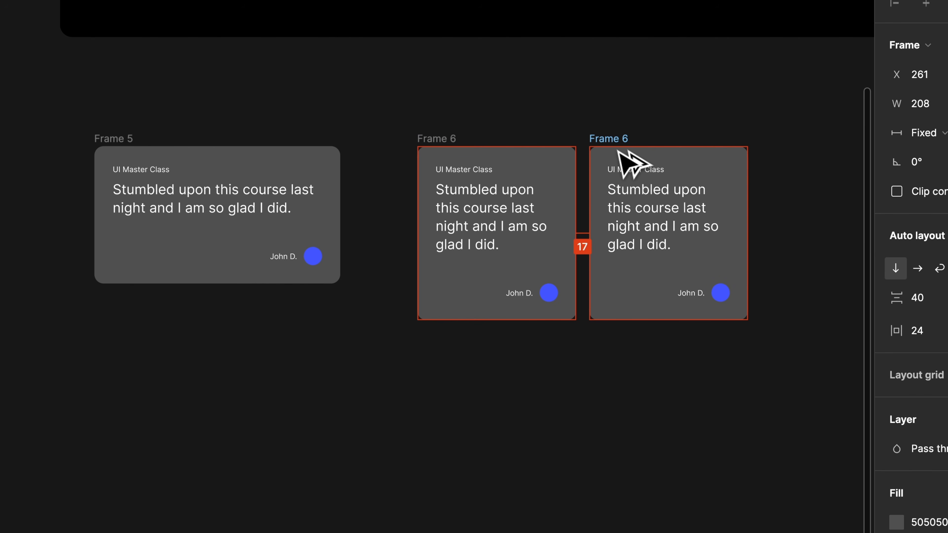
pyautogui.click(680, 383)
# Step: Duplicate the original card below itself, widen the copy, and place a second wide copy directly underneath
pyautogui.click(521, 179)
pyautogui.click(143, 145)
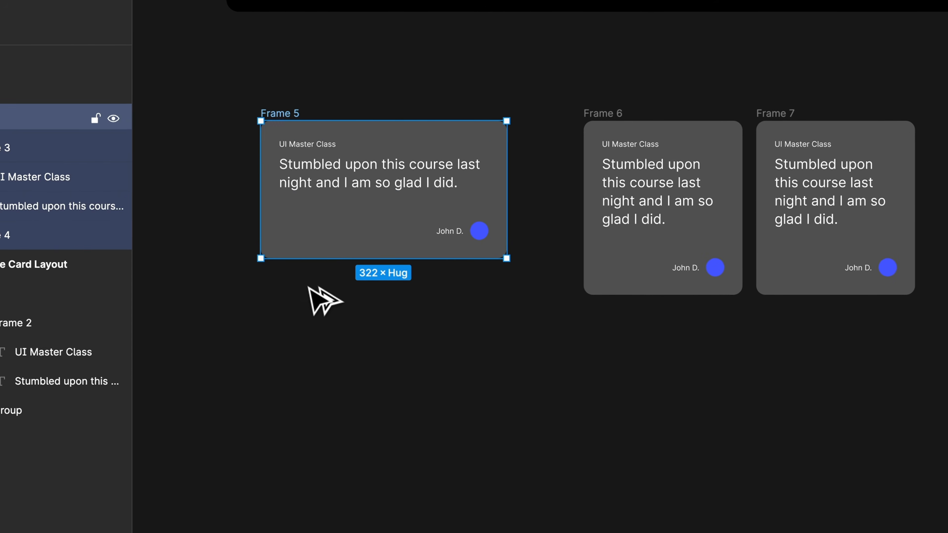
pyautogui.keyDown('alt'); pyautogui.moveTo(316, 125); pyautogui.dragTo(317, 392); pyautogui.keyUp('alt')
pyautogui.moveTo(507, 453); pyautogui.dragTo(600, 457)
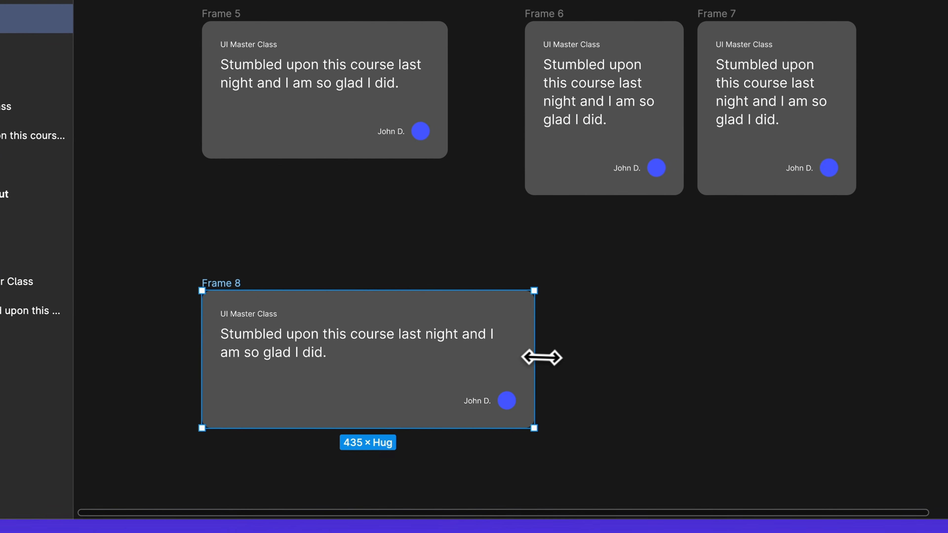
pyautogui.moveTo(542, 358); pyautogui.dragTo(590, 363)
pyautogui.keyDown('alt'); pyautogui.moveTo(229, 281); pyautogui.dragTo(257, 437); pyautogui.keyUp('alt')
pyautogui.scroll(-3, 620, 398)
pyautogui.click(631, 411)
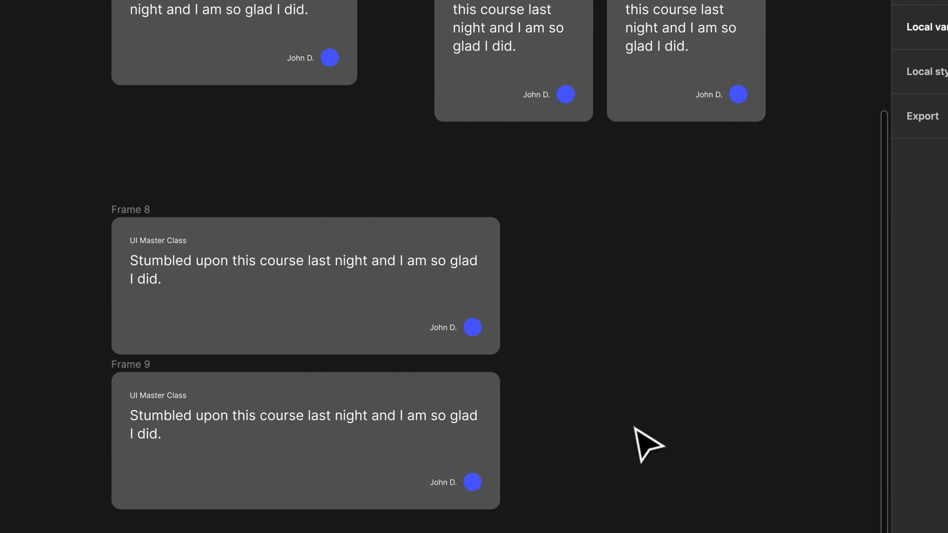
# Step: Place a copy of the 208 px wide card beside the two wide cards
pyautogui.scroll(-3, 631, 415)
pyautogui.hscroll(3, 607, 365)
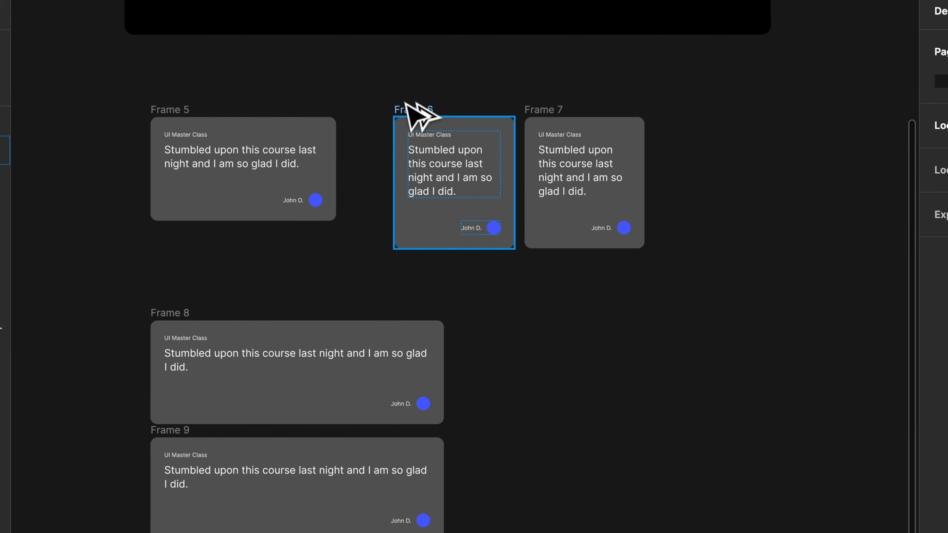
pyautogui.keyDown('alt'); pyautogui.moveTo(369, 19); pyautogui.dragTo(465, 224); pyautogui.keyUp('alt')
pyautogui.keyDown('alt'); pyautogui.moveTo(509, 324); pyautogui.dragTo(509, 323); pyautogui.keyUp('alt')
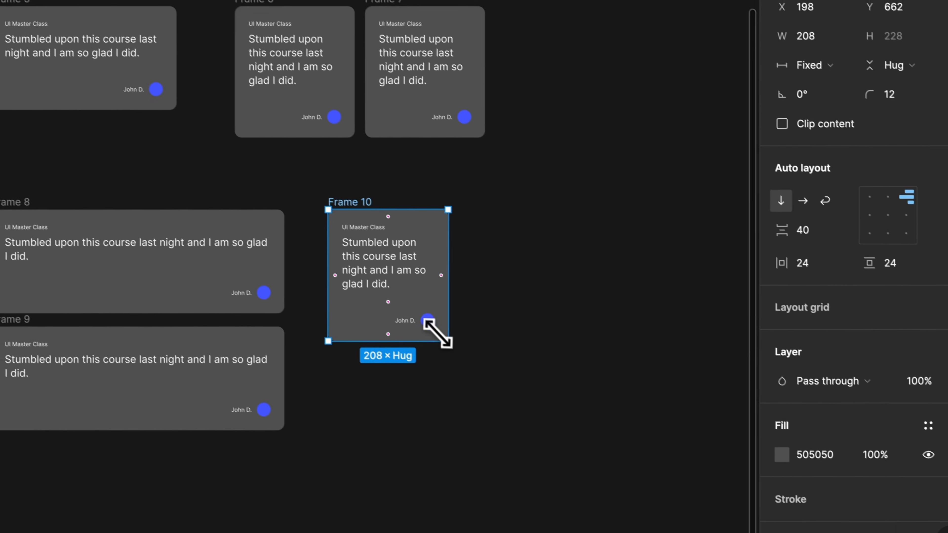
# Step: Enlarge the new card copy to 372 × 383 and set its vertical gap to Auto
pyautogui.moveTo(611, 461); pyautogui.dragTo(695, 532)
pyautogui.moveTo(494, 408); pyautogui.dragTo(506, 406)
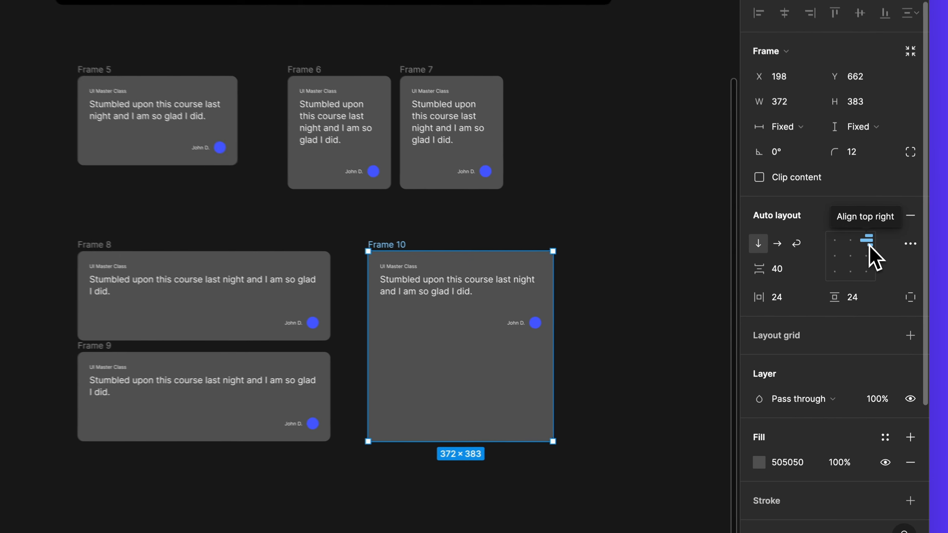
pyautogui.doubleClick(876, 278)
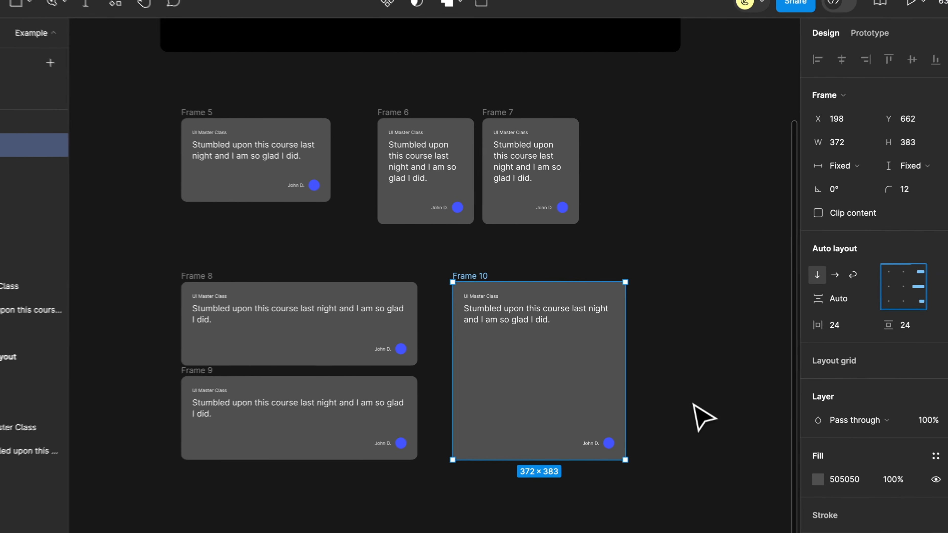
pyautogui.click(689, 382)
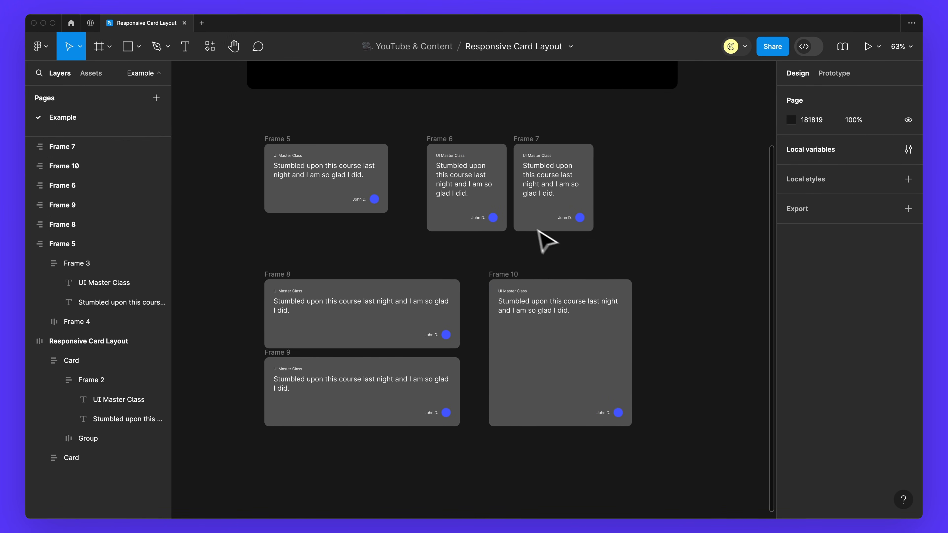
# Step: Align the contents of the two narrow cards, Frame 6 and Frame 7, to the top left
pyautogui.scroll(5, 456, 156)
pyautogui.click(428, 138)
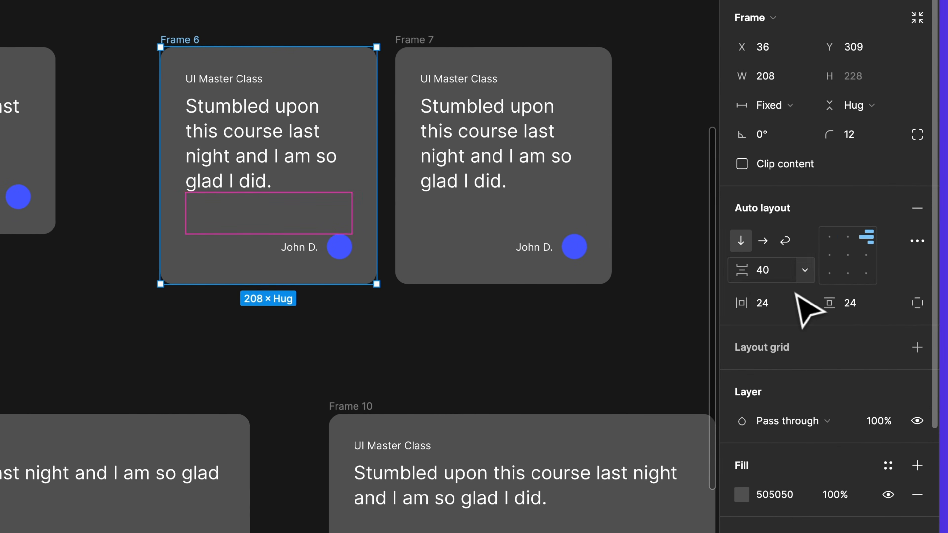
pyautogui.click(829, 238)
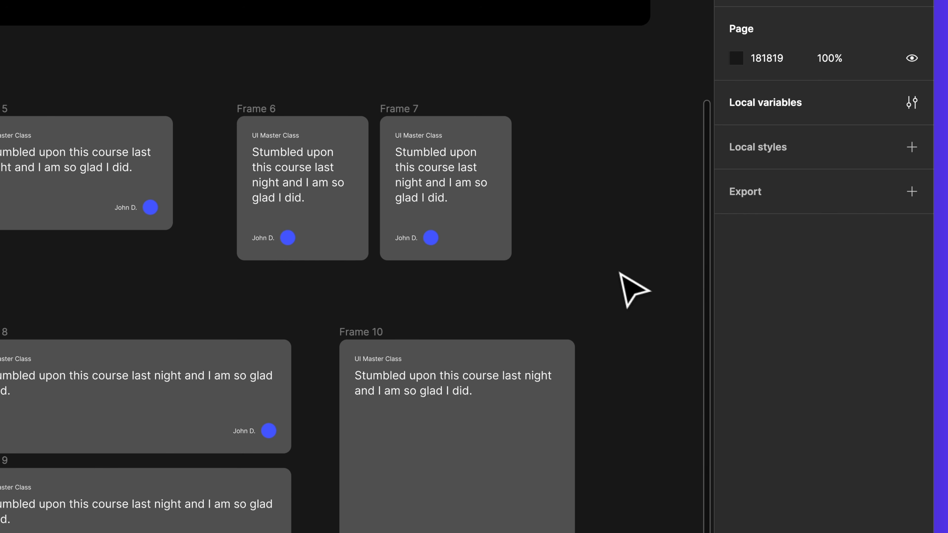
pyautogui.scroll(-2, 620, 274)
pyautogui.hscroll(2, 469, 209)
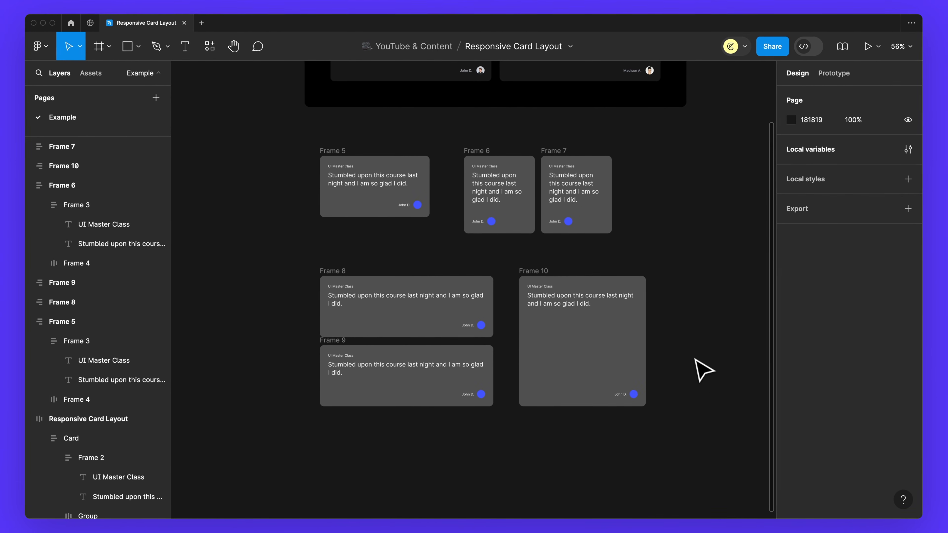
# Step: Delete all the card copies, keeping only the original 322 px card
pyautogui.moveTo(702, 426); pyautogui.dragTo(484, 148)
pyautogui.press('BackSpace')
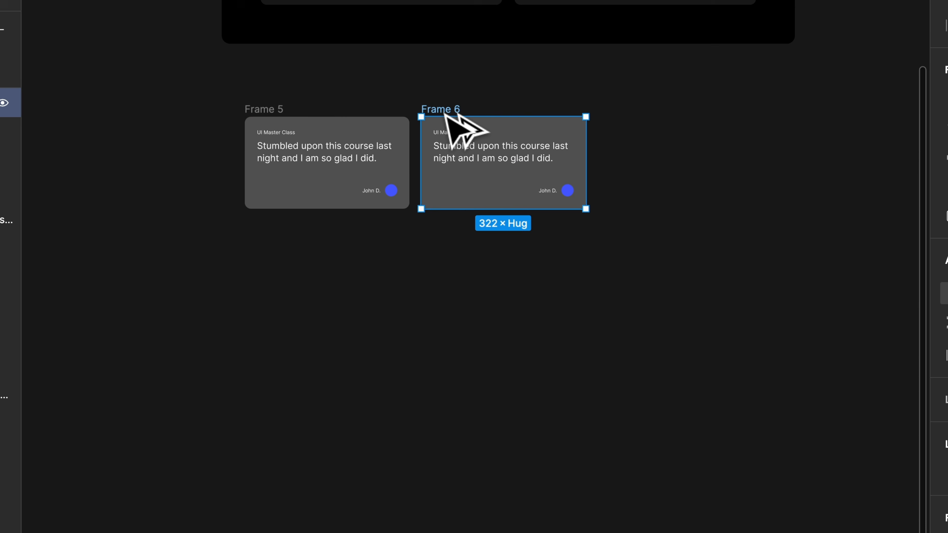
# Step: Duplicate the card into a row of three and wrap them in a horizontal auto layout with a gap of 24
pyautogui.moveTo(502, 112); pyautogui.dragTo(623, 117)
pyautogui.moveTo(840, 330); pyautogui.dragTo(212, 76)
pyautogui.hotkey('shift', 'a')
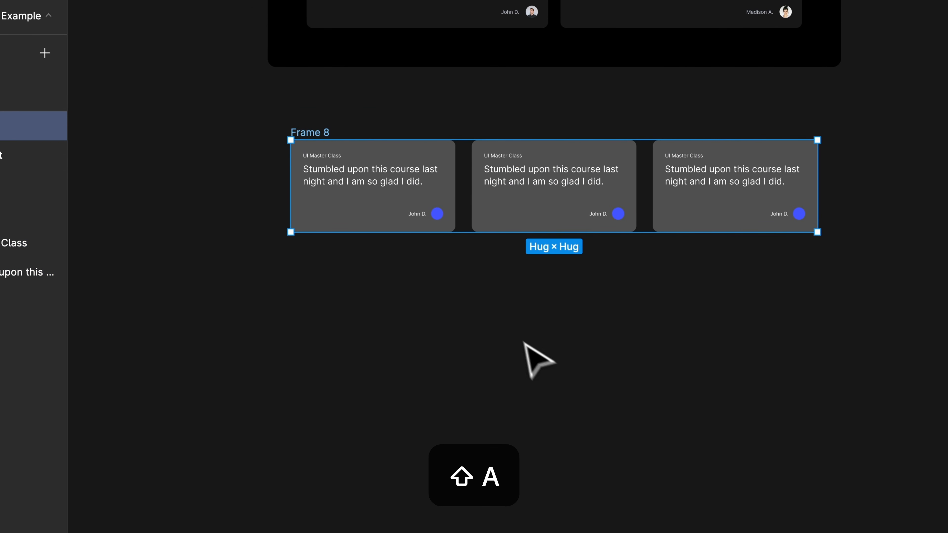
pyautogui.click(789, 317)
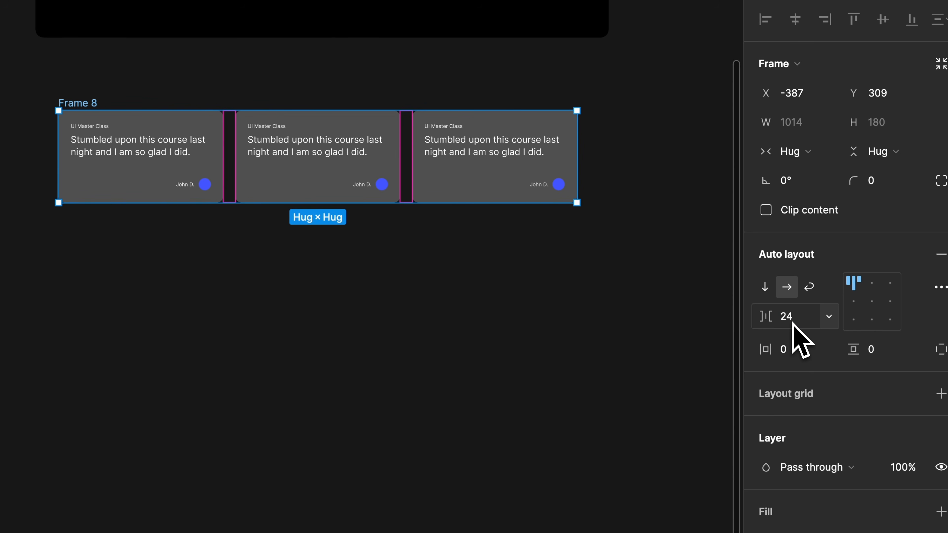
# Step: Set the width of all three cards in the row to fill container
pyautogui.click(152, 191)
pyautogui.keyDown('shift'); pyautogui.click(274, 185); pyautogui.keyUp('shift')
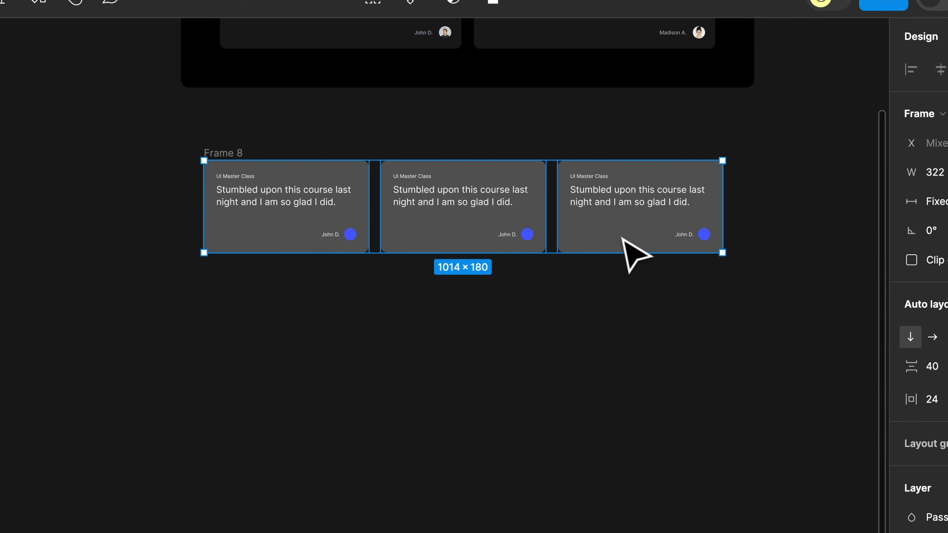
pyautogui.click(935, 201)
pyautogui.click(924, 261)
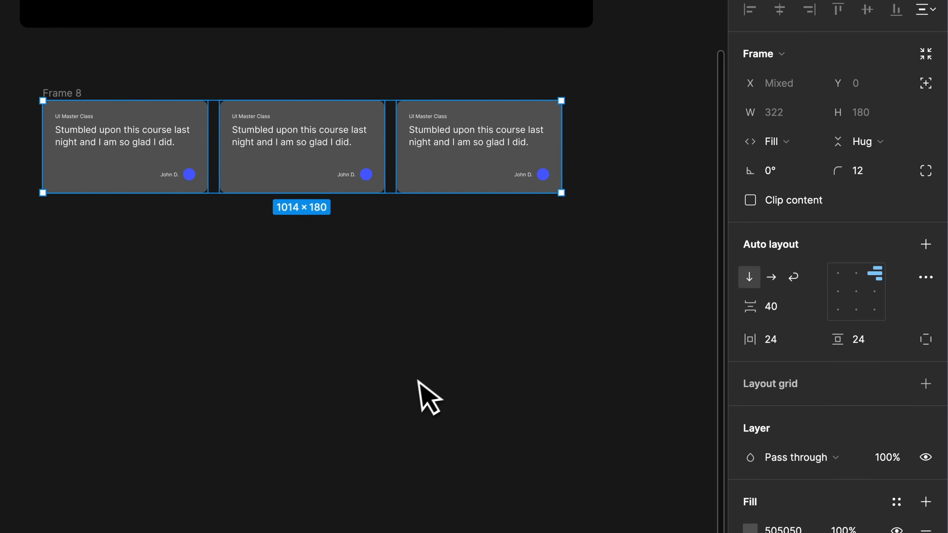
# Step: Resize the row frame holding the three testimonial cards to about 900 px wide
pyautogui.click(67, 92)
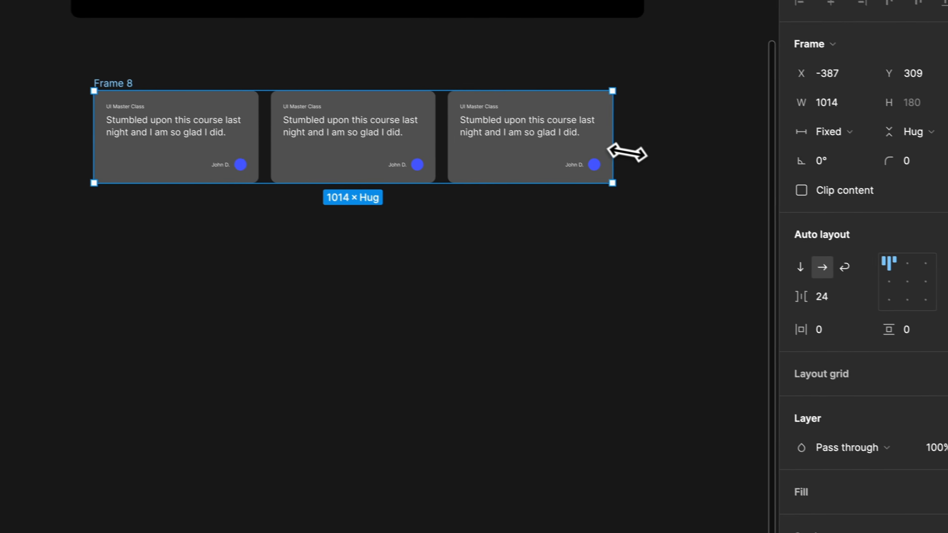
pyautogui.moveTo(627, 152); pyautogui.dragTo(656, 144)
pyautogui.moveTo(591, 126); pyautogui.dragTo(503, 136)
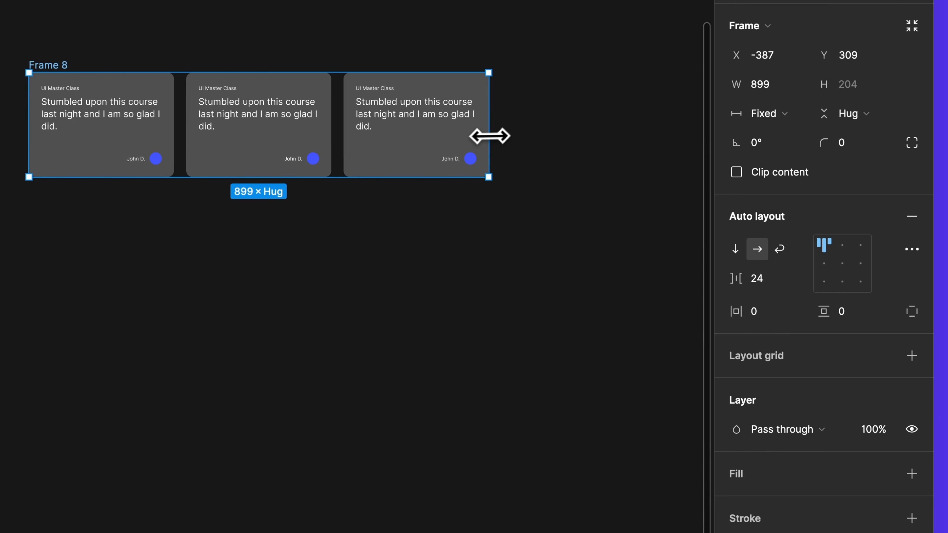
# Step: Add a solid black (000000) fill to the row frame behind the three cards
pyautogui.click(912, 474)
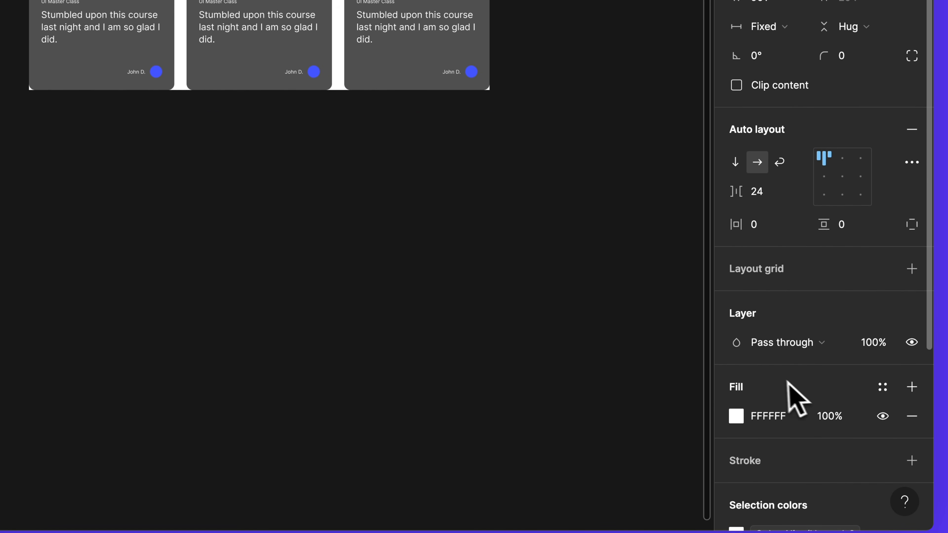
pyautogui.click(737, 414)
pyautogui.moveTo(582, 251); pyautogui.dragTo(352, 346)
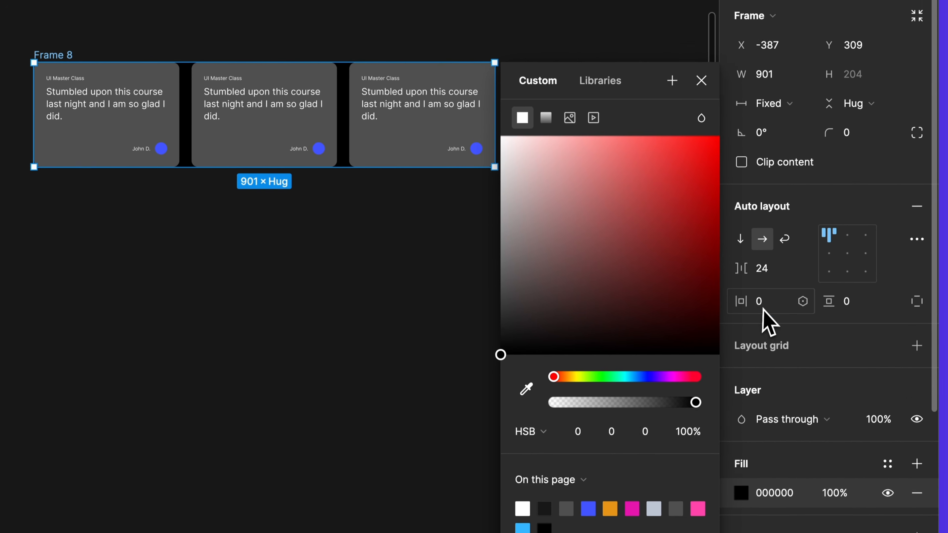
# Step: Set both the horizontal and vertical padding of the row frame to 80
pyautogui.click(759, 223)
pyautogui.click(854, 323)
pyautogui.write('80')
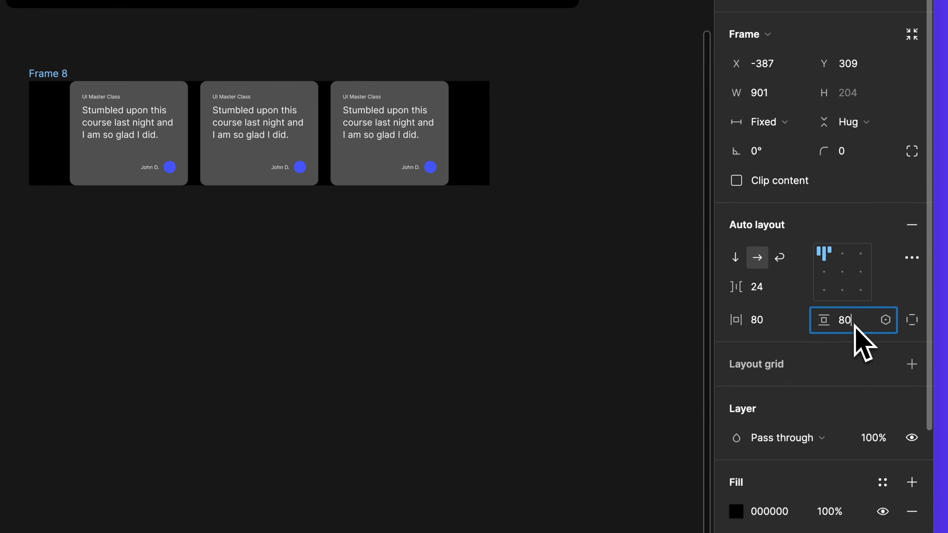
pyautogui.press('Return')
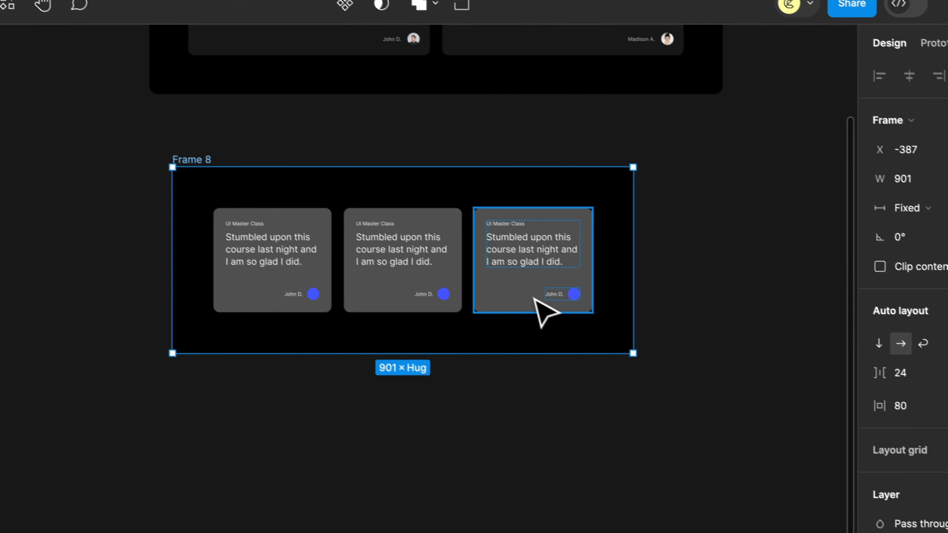
# Step: Change the fill of all three testimonial cards in the row to a near-black gray
pyautogui.click(390, 214)
pyautogui.keyDown('shift'); pyautogui.click(293, 206); pyautogui.keyUp('shift')
pyautogui.keyDown('shift'); pyautogui.click(130, 206); pyautogui.keyUp('shift')
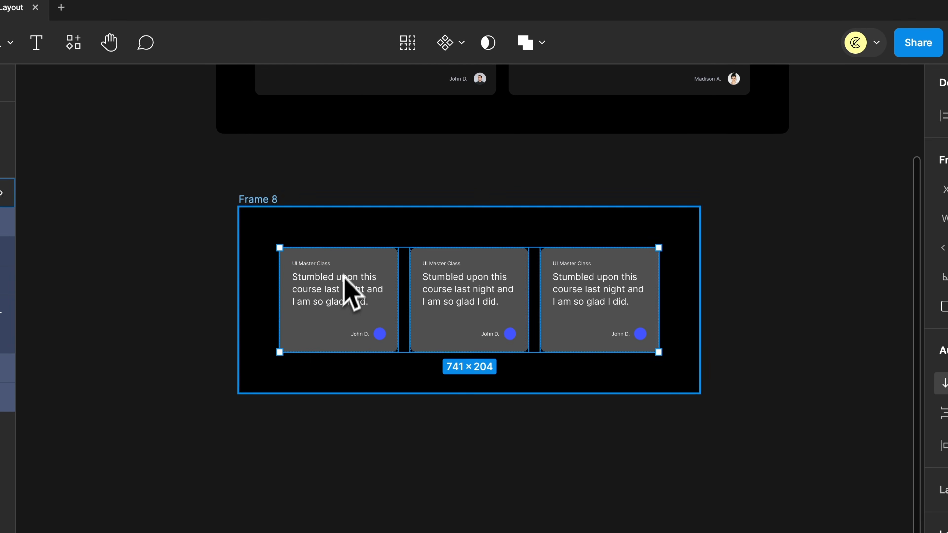
pyautogui.click(375, 98)
pyautogui.click(673, 445)
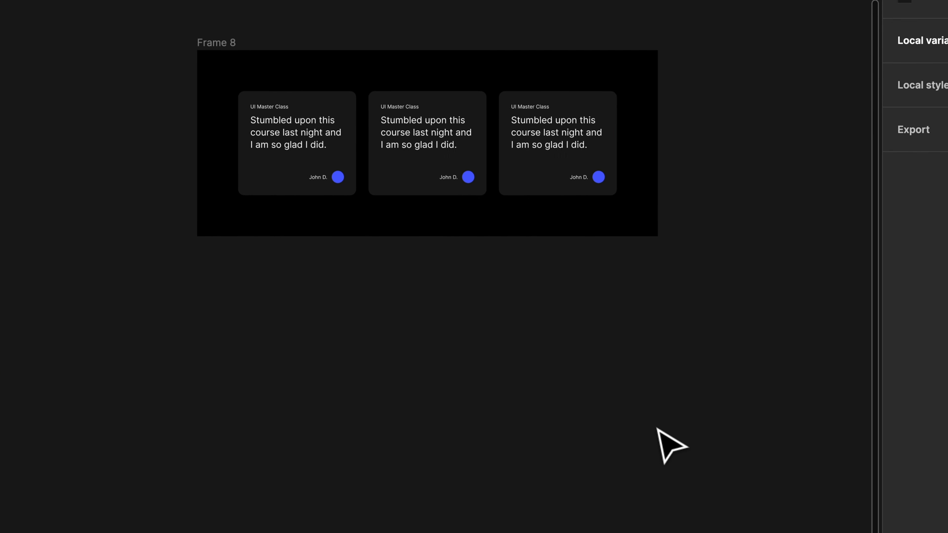
# Step: Examine the Random House listing card's nested auto layout groups: title and address, property details, and the price and button row
pyautogui.click(278, 126)
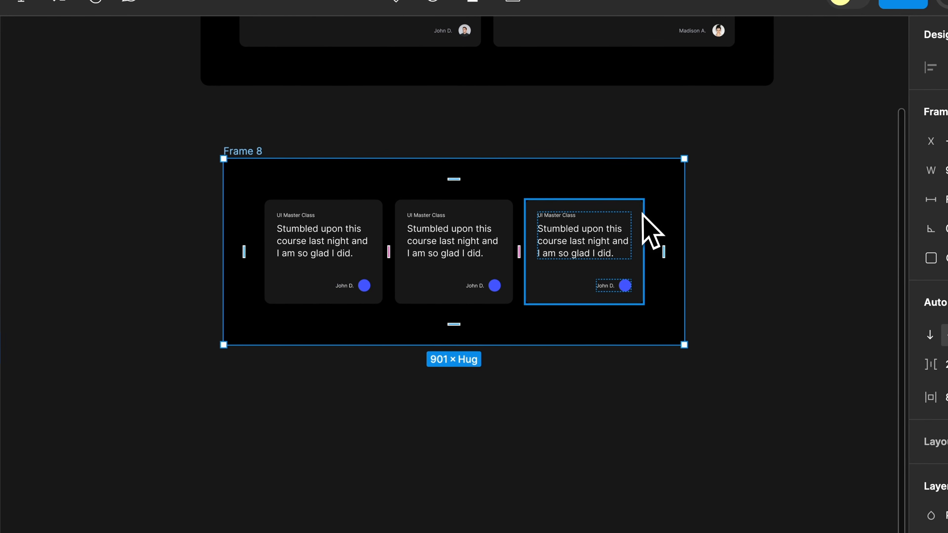
pyautogui.scroll(4, 653, 157)
pyautogui.scroll(-3, 445, 224)
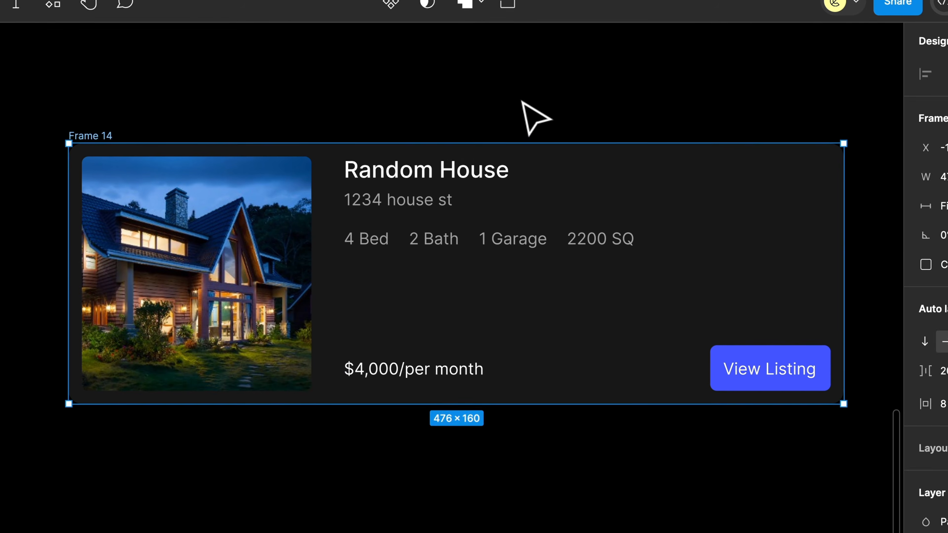
pyautogui.click(516, 102)
pyautogui.hscroll(-3, 636, 244)
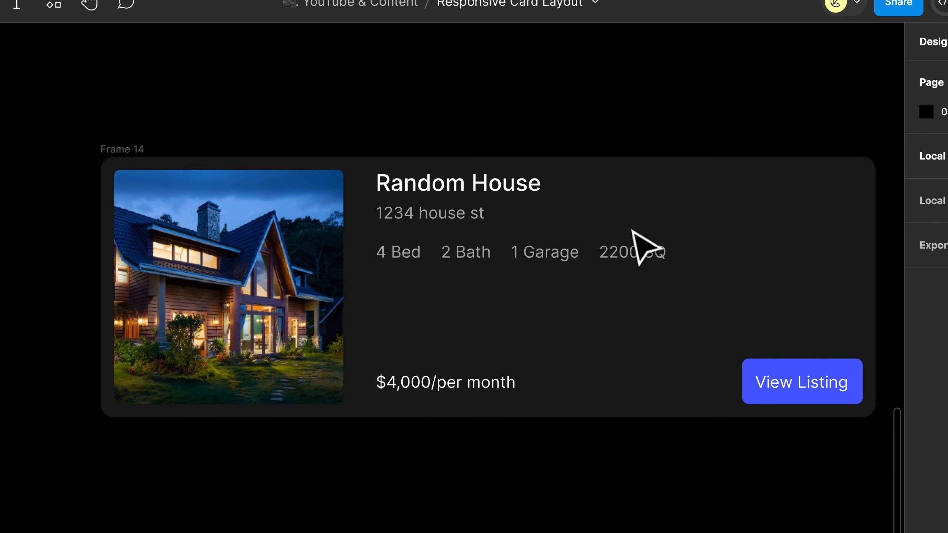
pyautogui.doubleClick(517, 195)
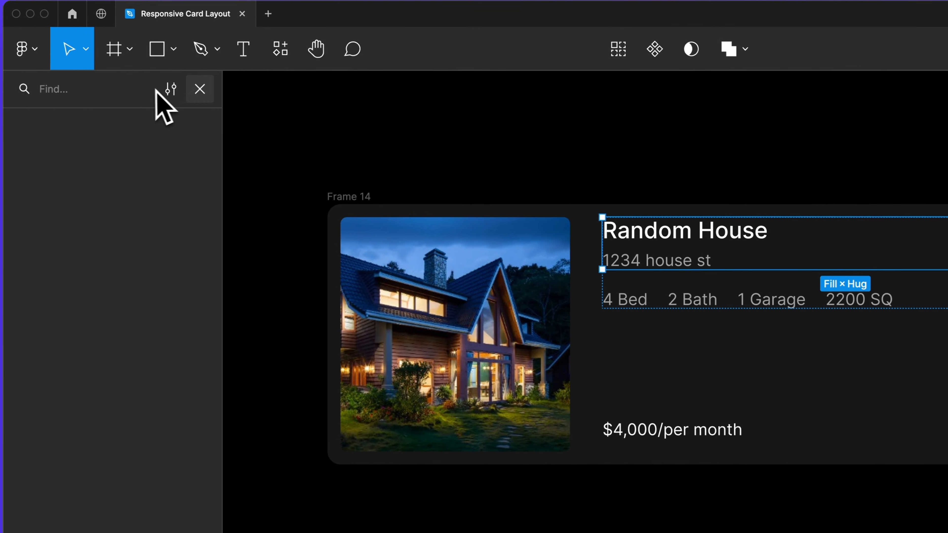
pyautogui.click(201, 90)
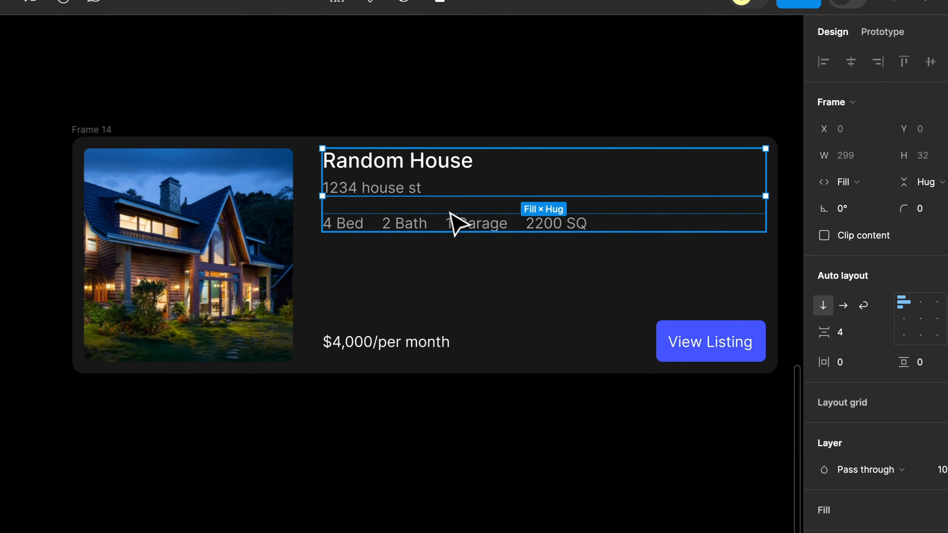
pyautogui.click(518, 203)
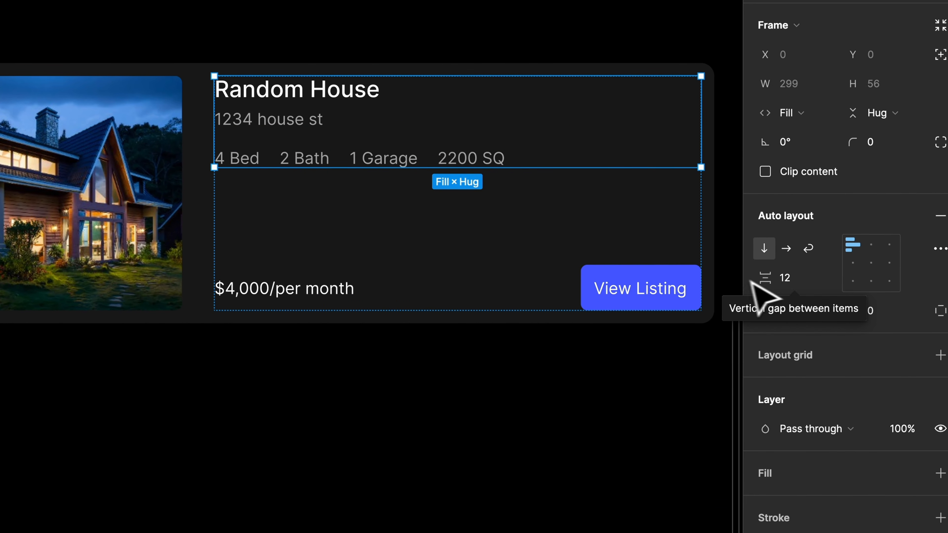
pyautogui.click(465, 280)
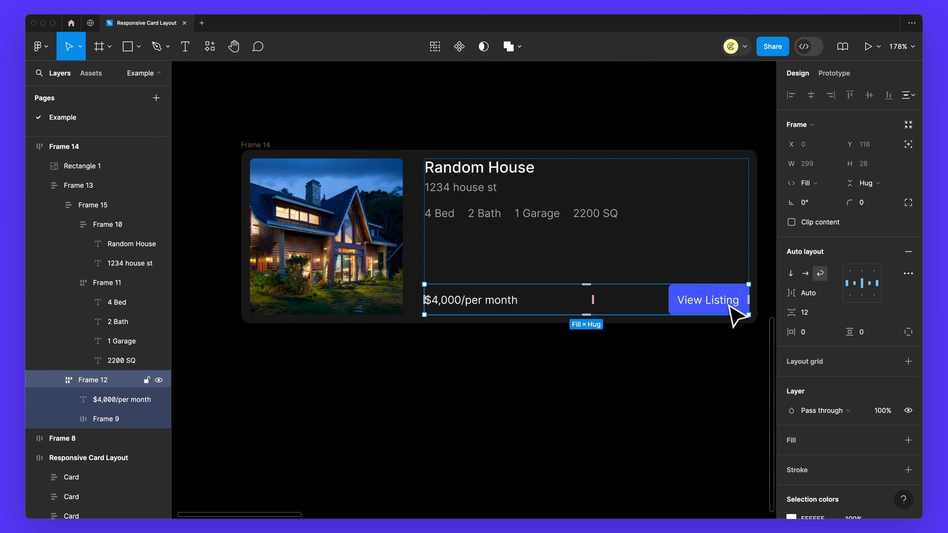
# Step: Narrow the Random House card to 355 px wide and select its wrapping property details row
pyautogui.click(247, 145)
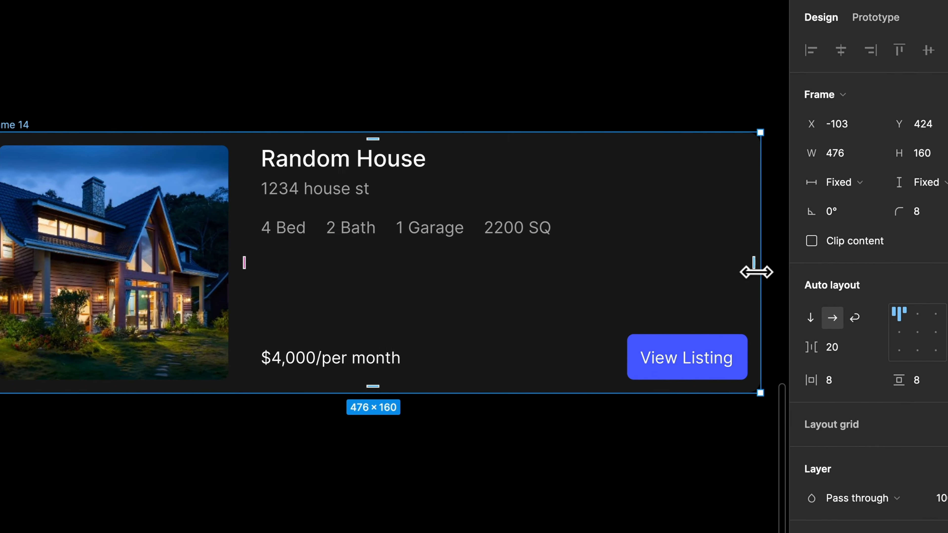
pyautogui.moveTo(756, 272); pyautogui.dragTo(601, 268)
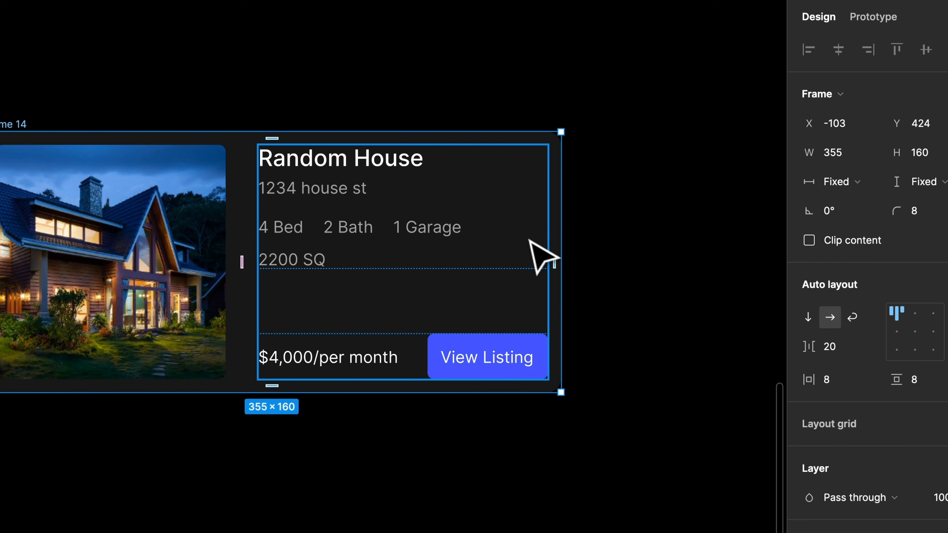
pyautogui.doubleClick(367, 262)
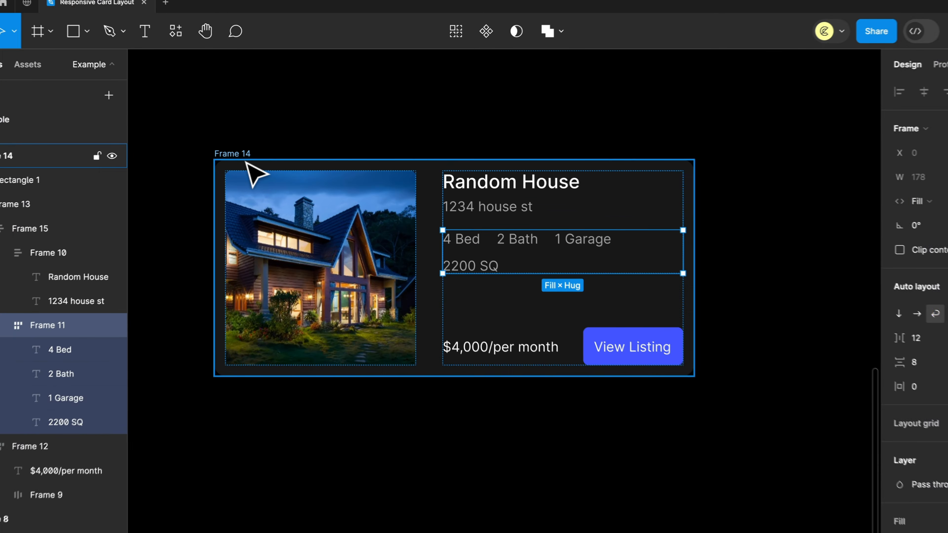
# Step: Widen the Random House listing card to 466 px
pyautogui.click(266, 145)
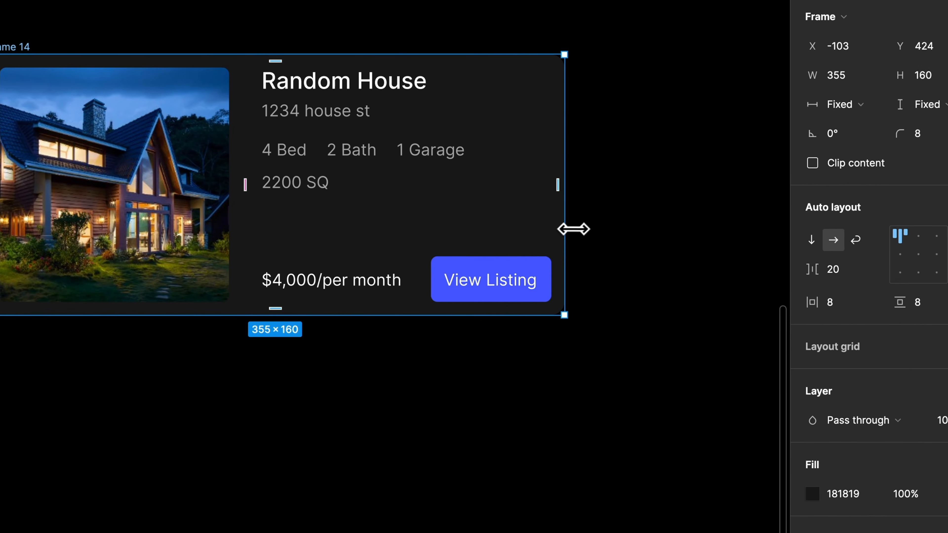
pyautogui.moveTo(574, 229); pyautogui.dragTo(745, 250)
pyautogui.scroll(-5, 573, 175)
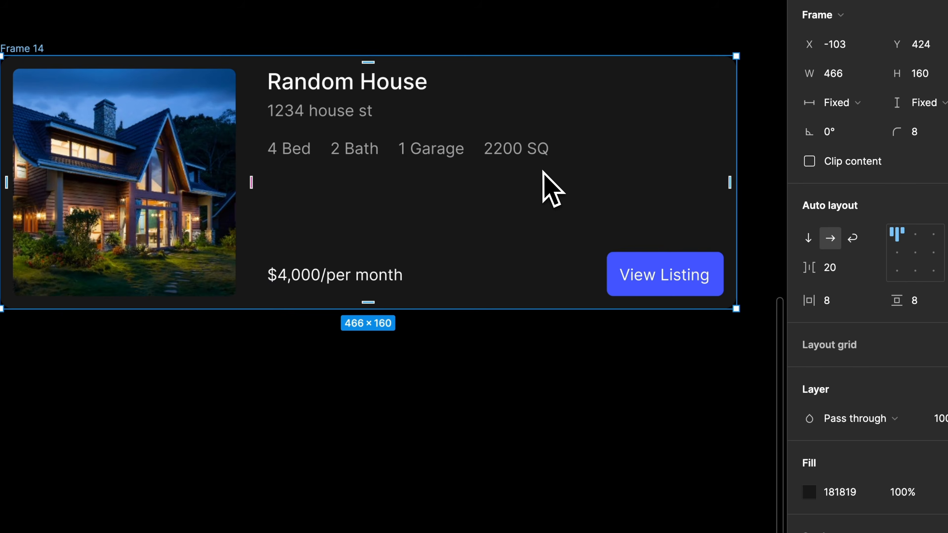
pyautogui.hscroll(3, 541, 172)
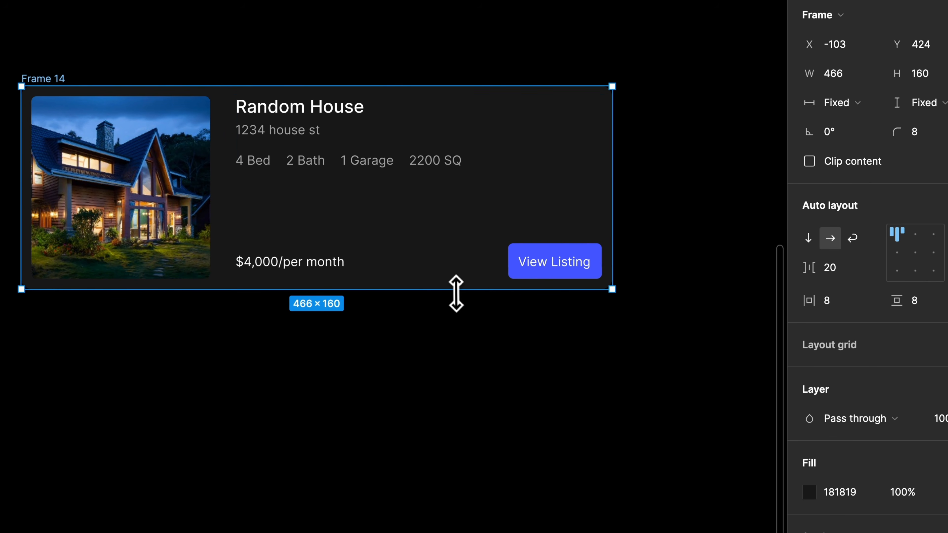
# Step: Increase the height of the Random House listing card to 267 px and clear the selection
pyautogui.moveTo(456, 293); pyautogui.dragTo(461, 425)
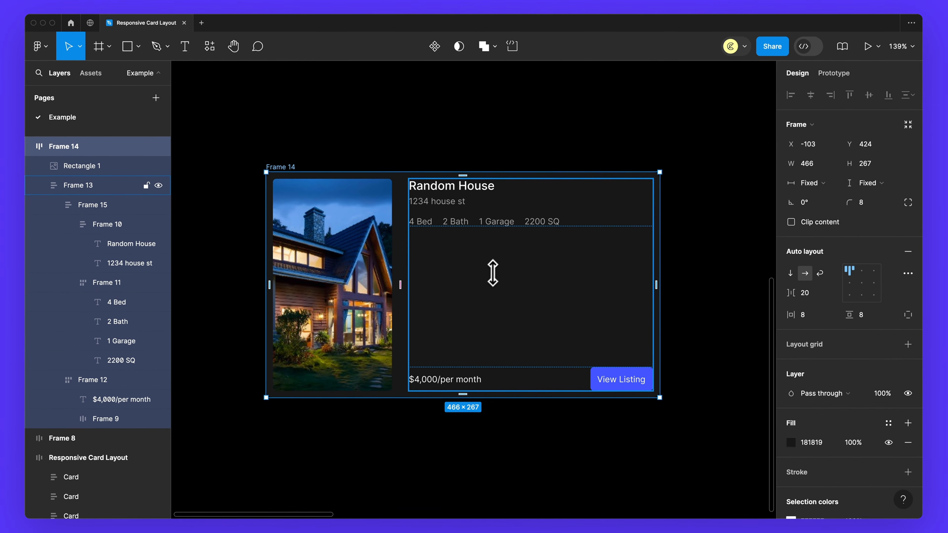
pyautogui.scroll(-2, 472, 295)
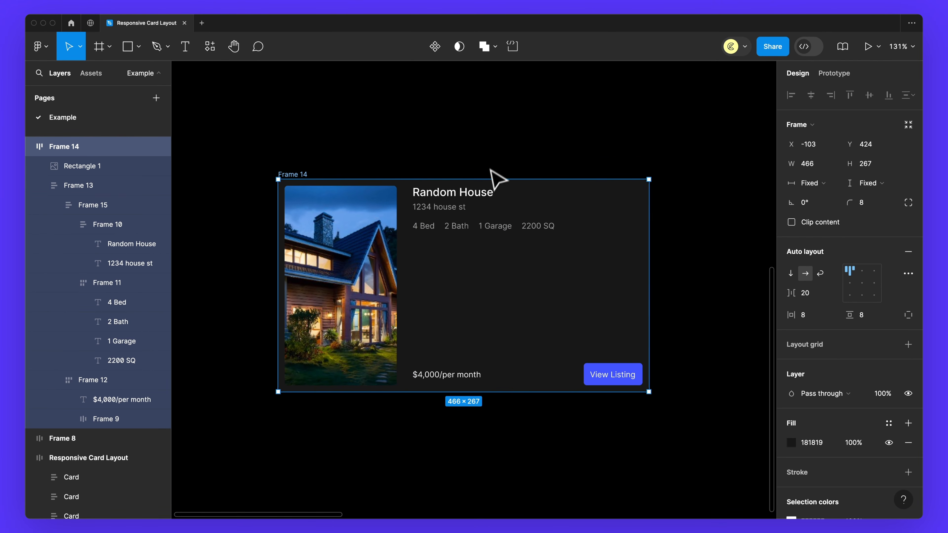
pyautogui.click(502, 133)
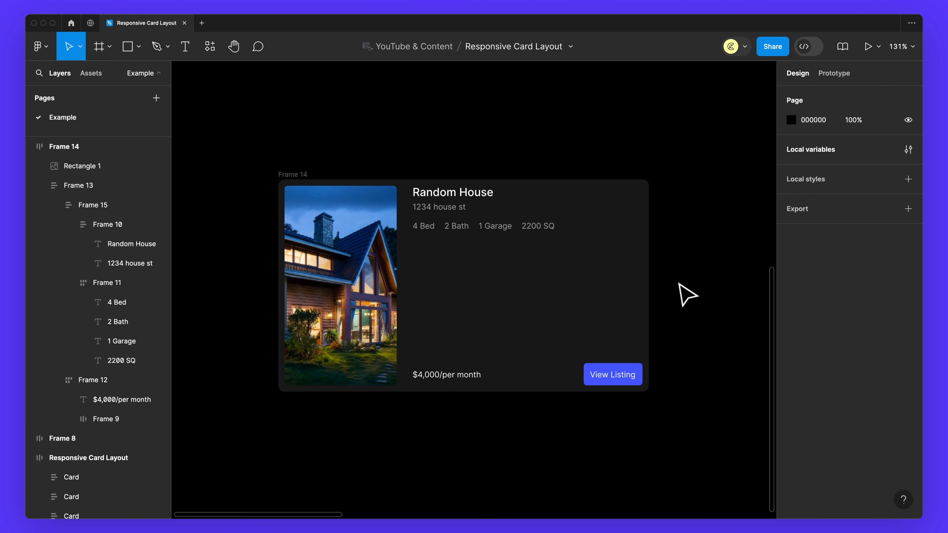
pyautogui.scroll(-1, 690, 295)
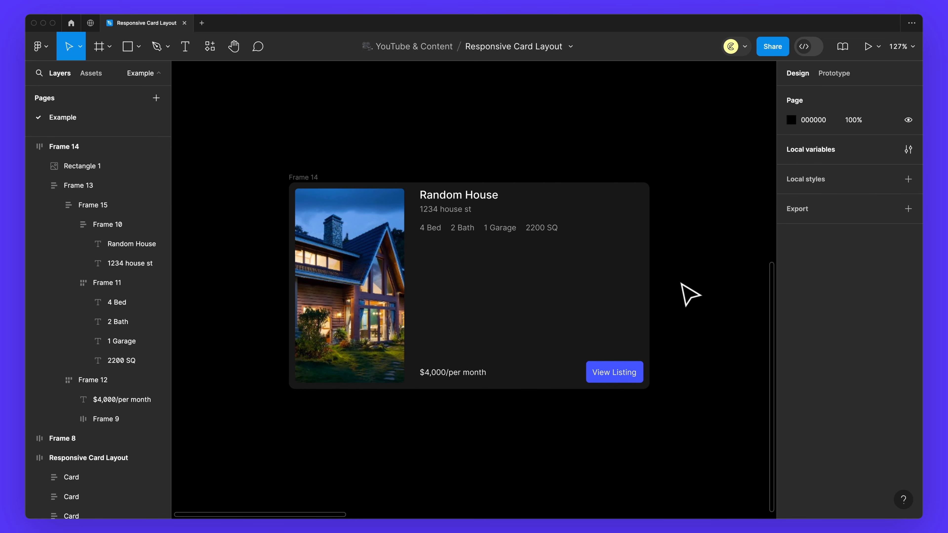
pyautogui.scroll(-1, 683, 293)
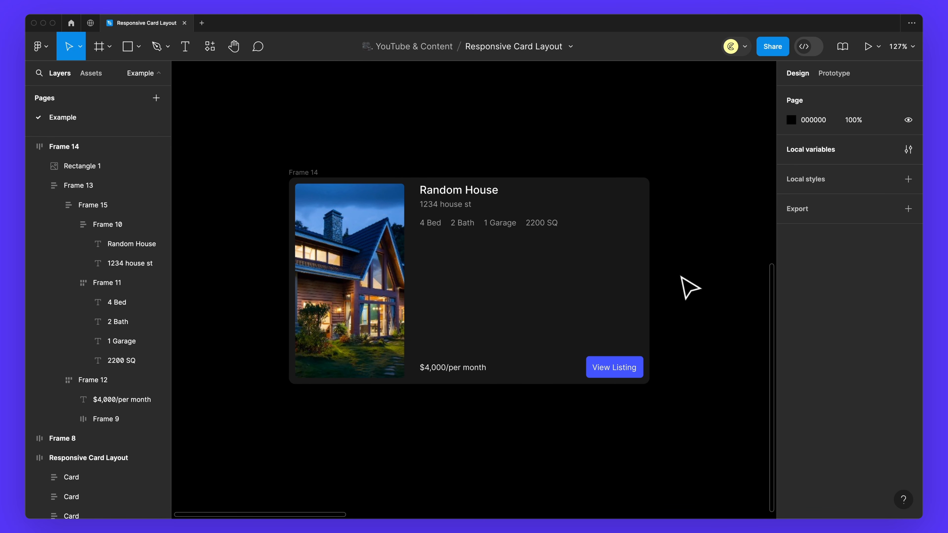